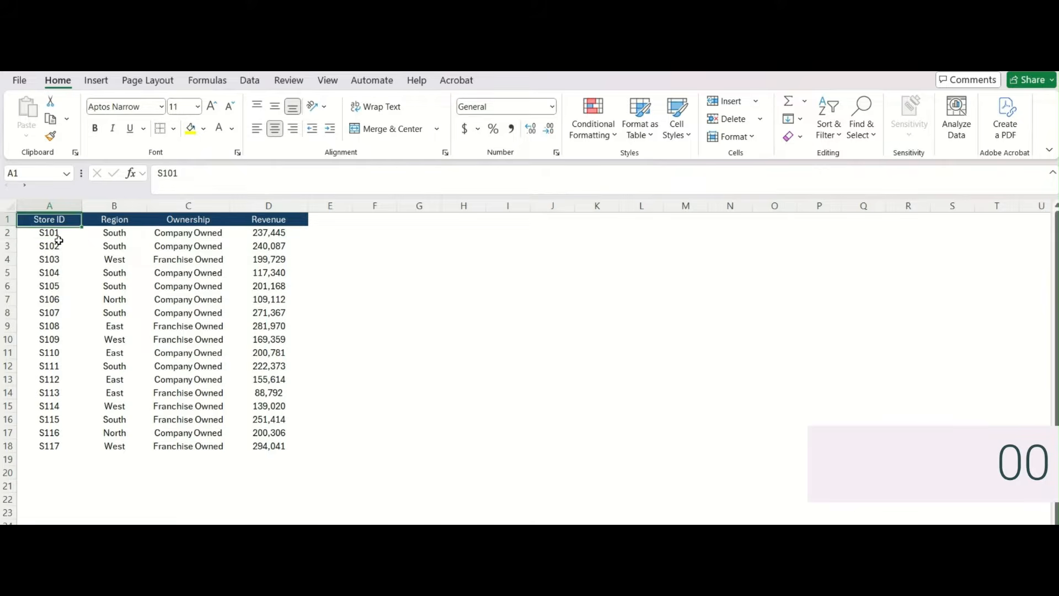
- Turn on header filters and filter the Region column to show only South stores
key(ctrl+shift+l)
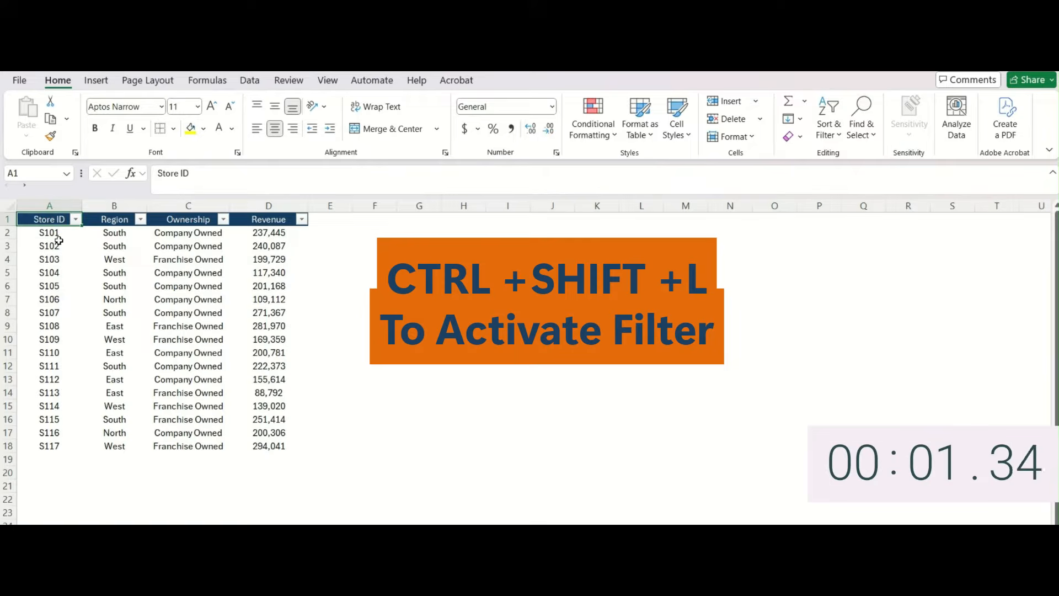
key(Right)
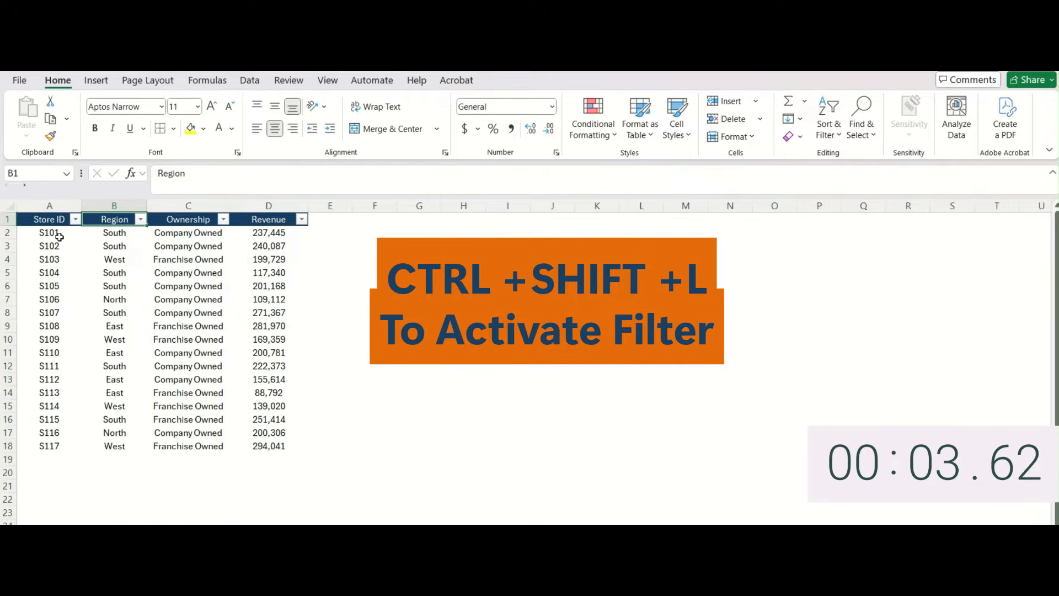
key(alt+Down)
key(Down)
key(Down)
key(Down)
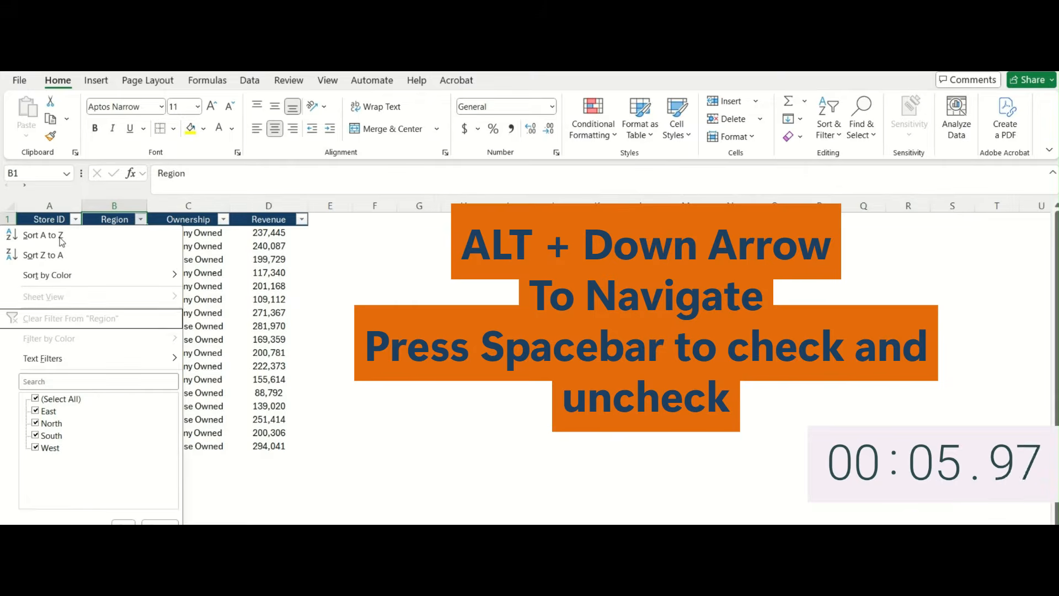
key(Down)
key(Down)
key(Down)
key(space)
key(Down)
key(Down)
key(Down)
key(space)
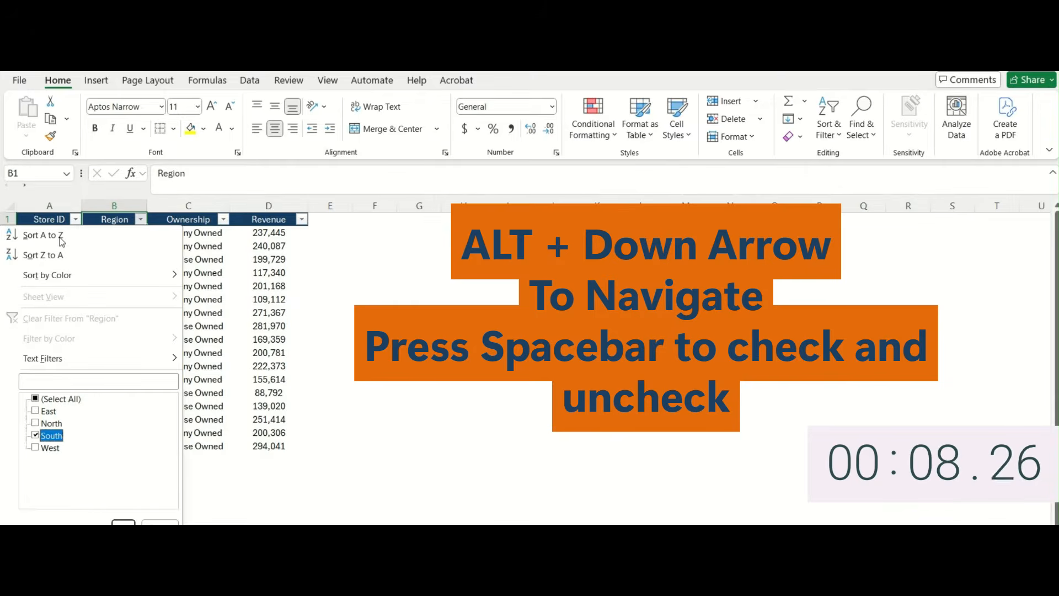
key(Return)
key(Right)
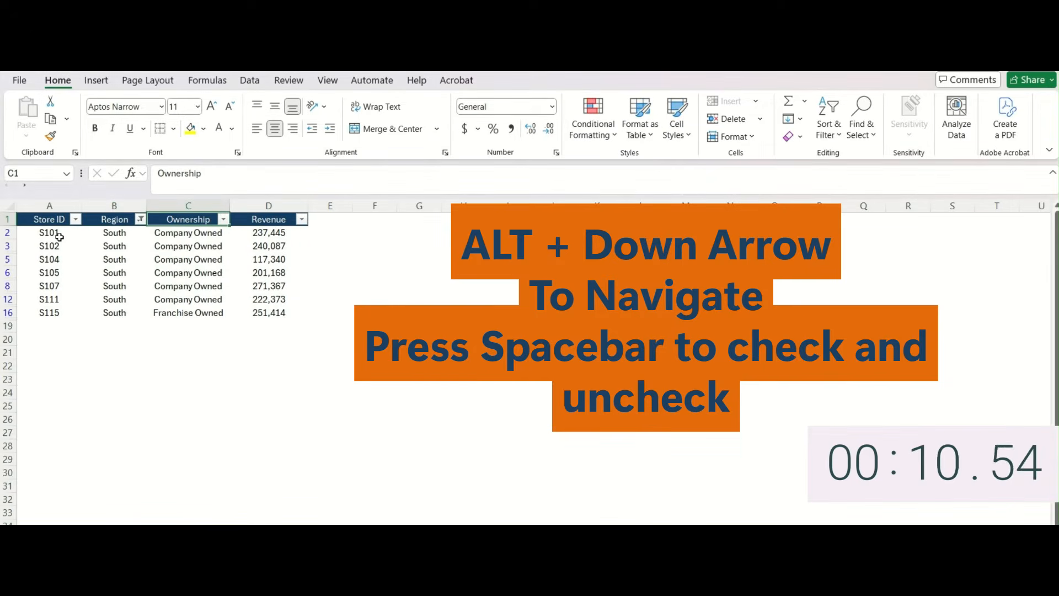
- Filter the Ownership column to Company Owned only
key(alt+Down)
key(Down)
key(Down)
key(Down)
key(Down)
key(Down)
key(Down)
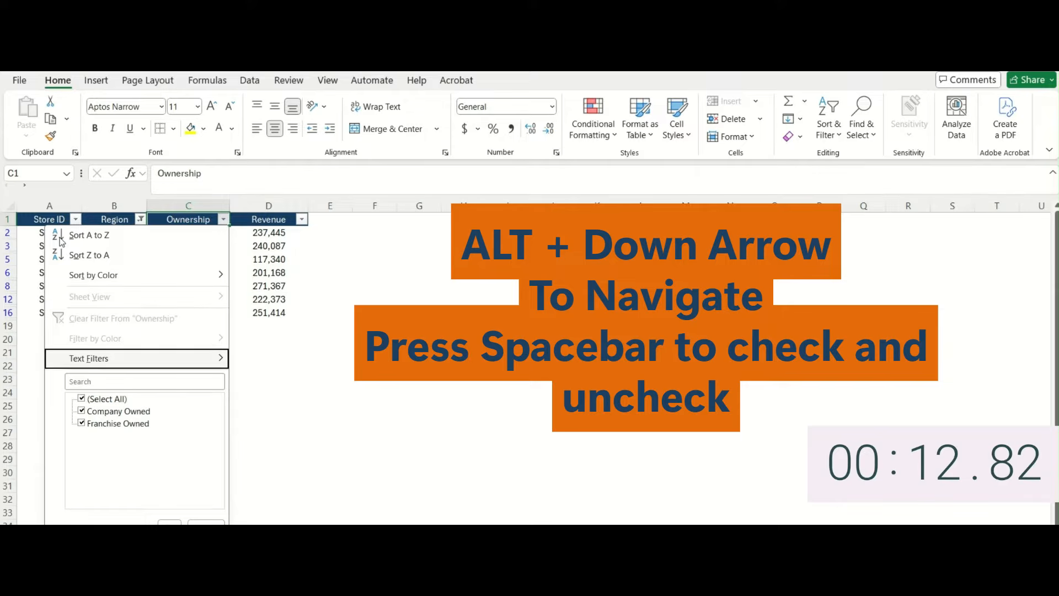
key(Down)
key(Down)
key(space)
key(Down)
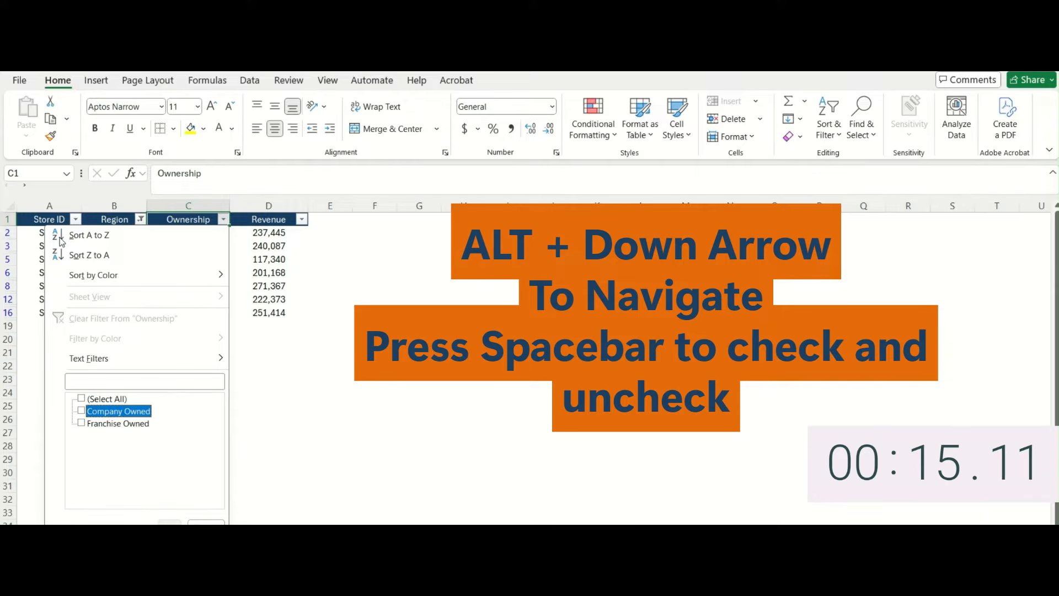
key(space)
key(Return)
- Bring up the Revenue column's Greater Than number filter
key(Right)
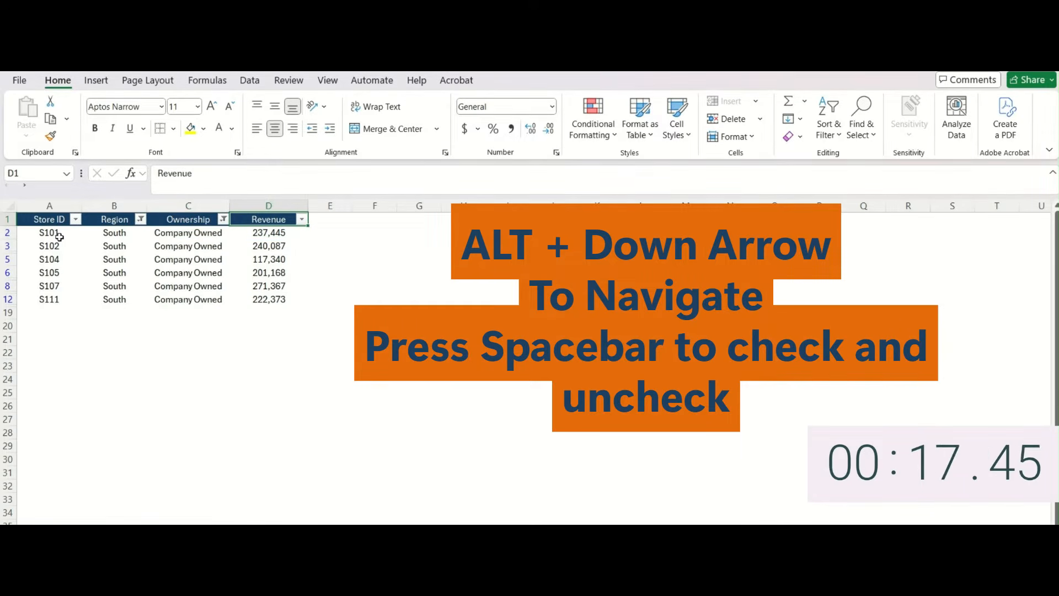
key(alt+Down)
key(Down)
key(Down)
key(Down)
key(Down)
key(Down)
key(Down)
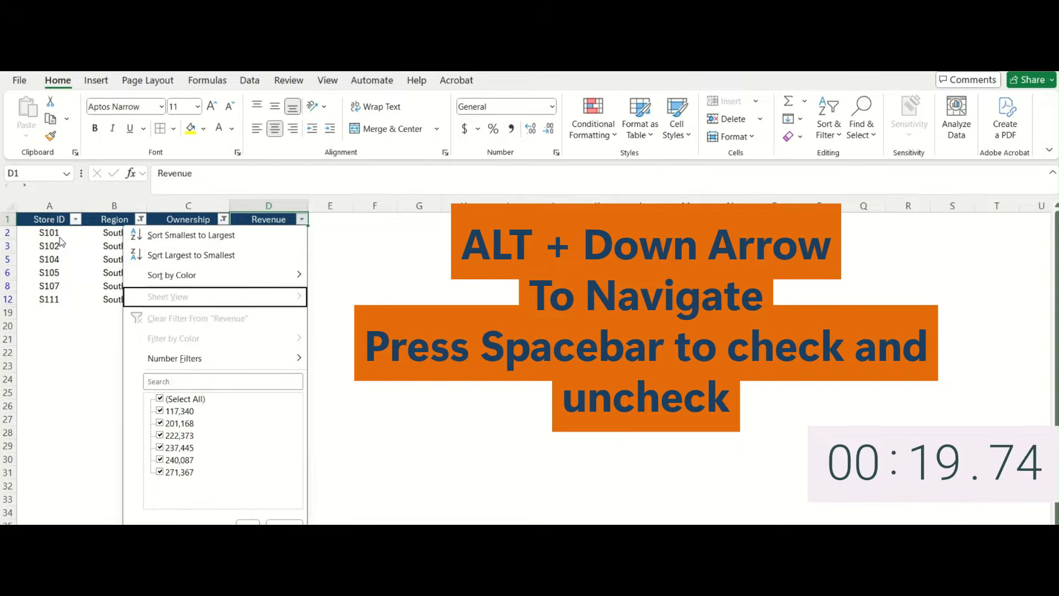
key(Right)
key(Down)
key(Down)
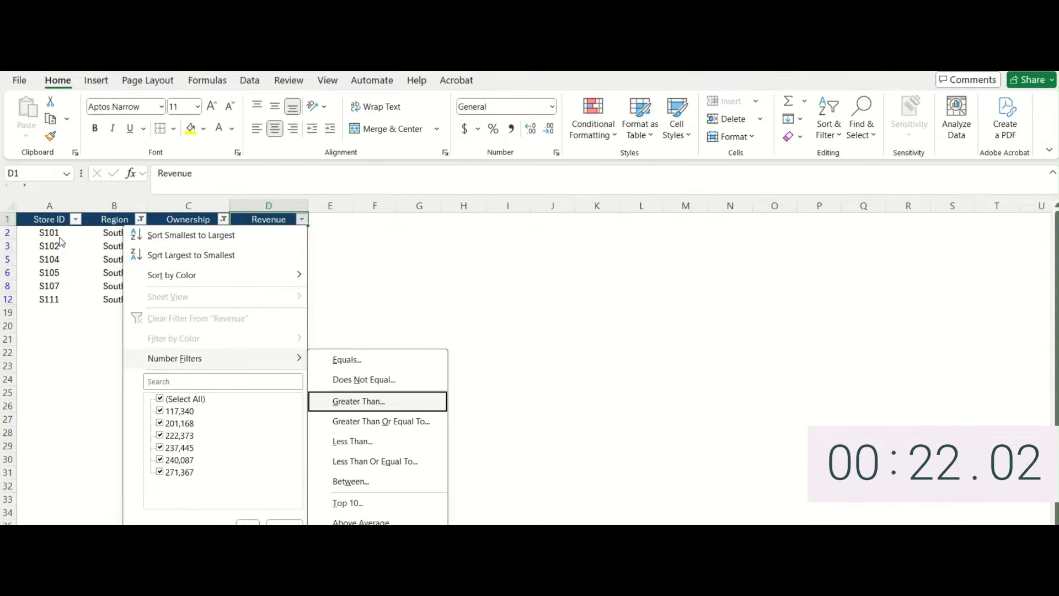
- Filter Revenue to greater than 200000, then remove all header filters
key(Return)
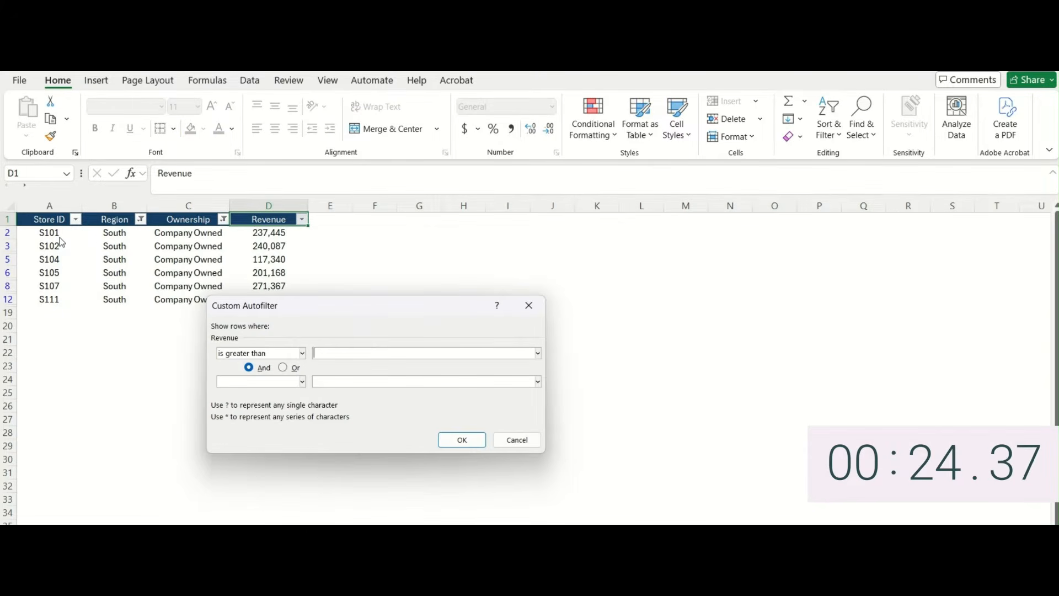
text(200000)
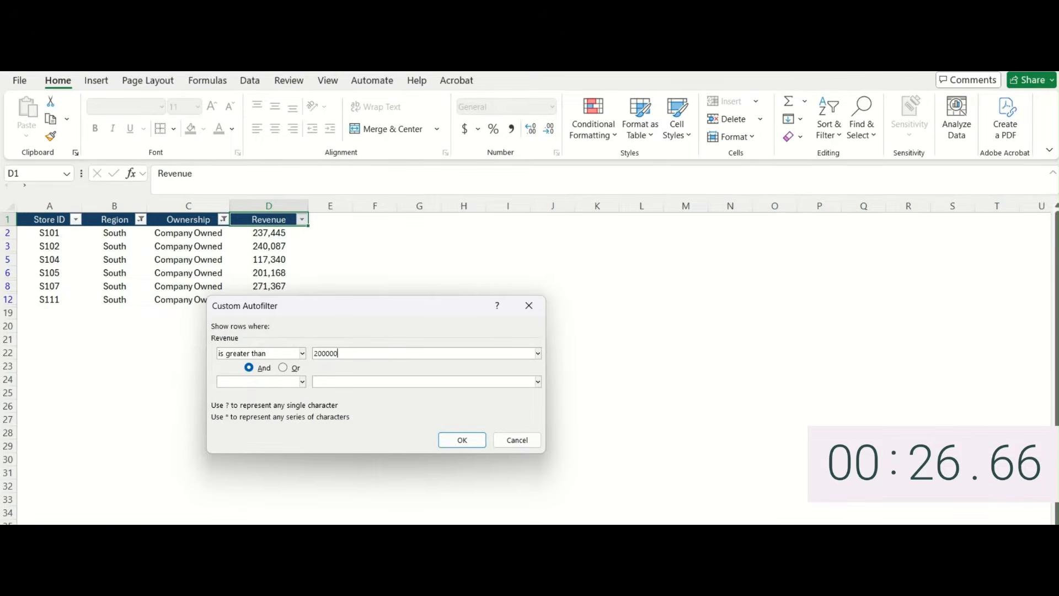
key(Return)
key(Left)
key(Left)
key(Left)
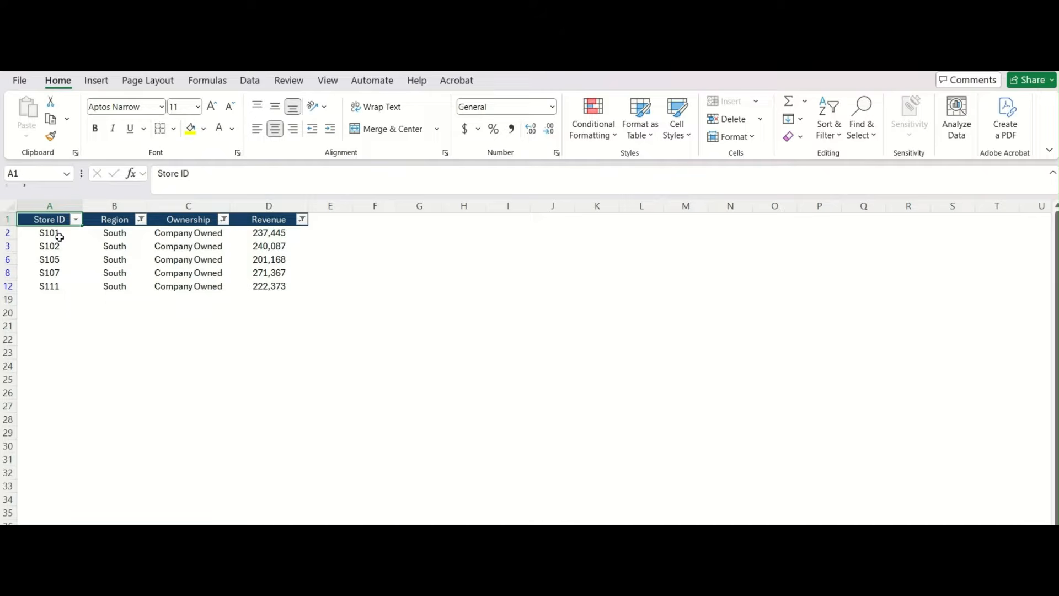
key(ctrl+shift+l)
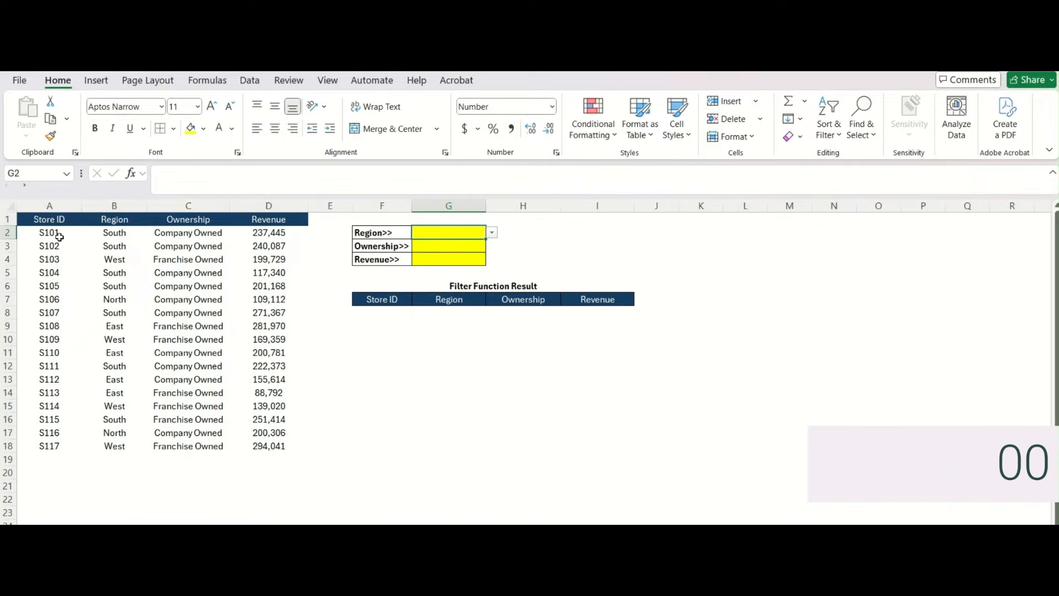
- Set the criteria cells to South in G2, Company Owned in G3 and 200000 in G4
click(491, 232)
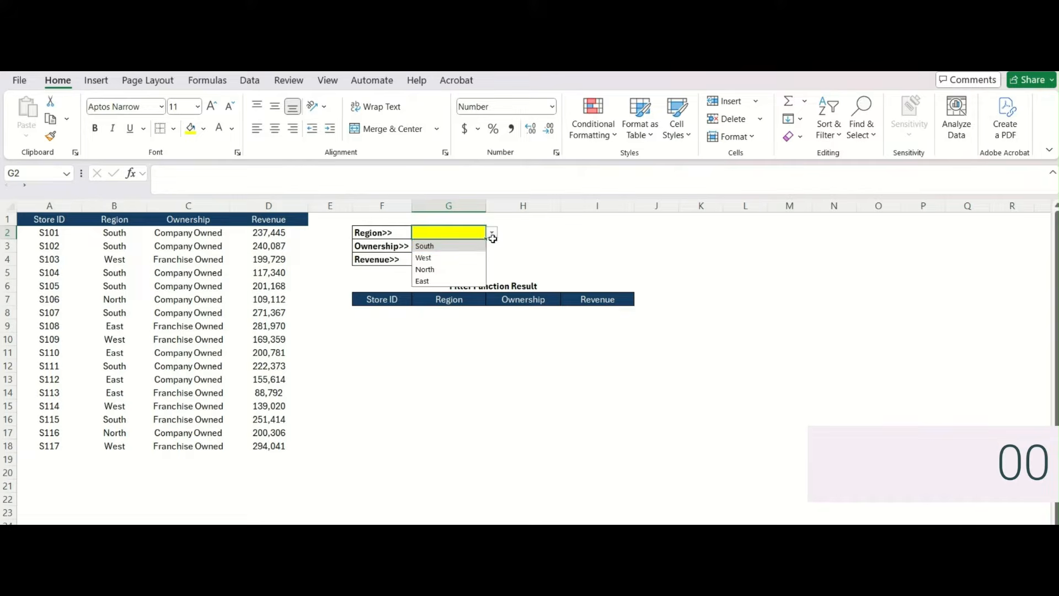
click(481, 245)
click(482, 245)
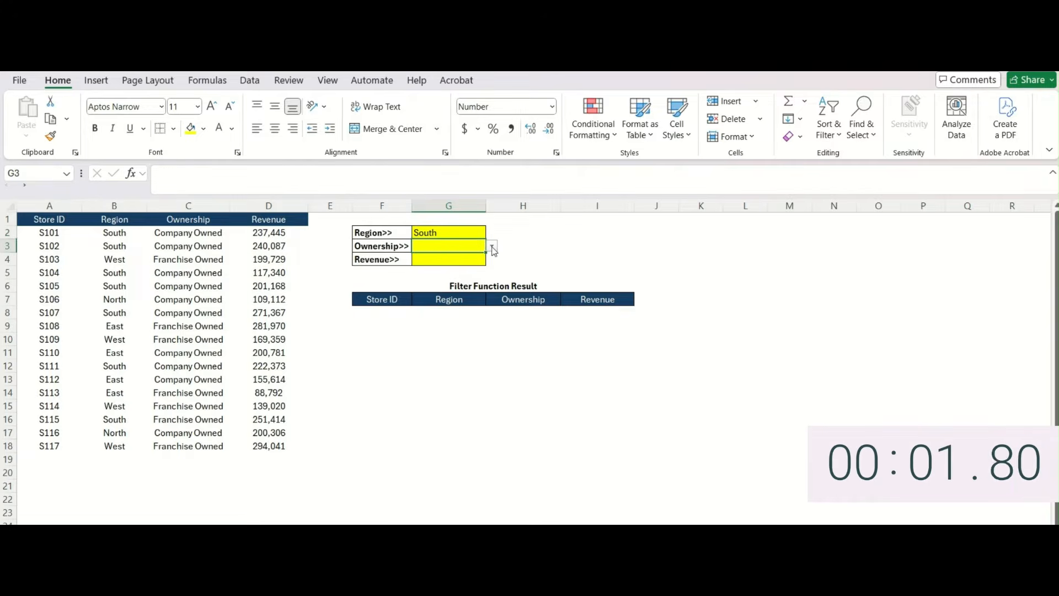
click(492, 245)
click(454, 259)
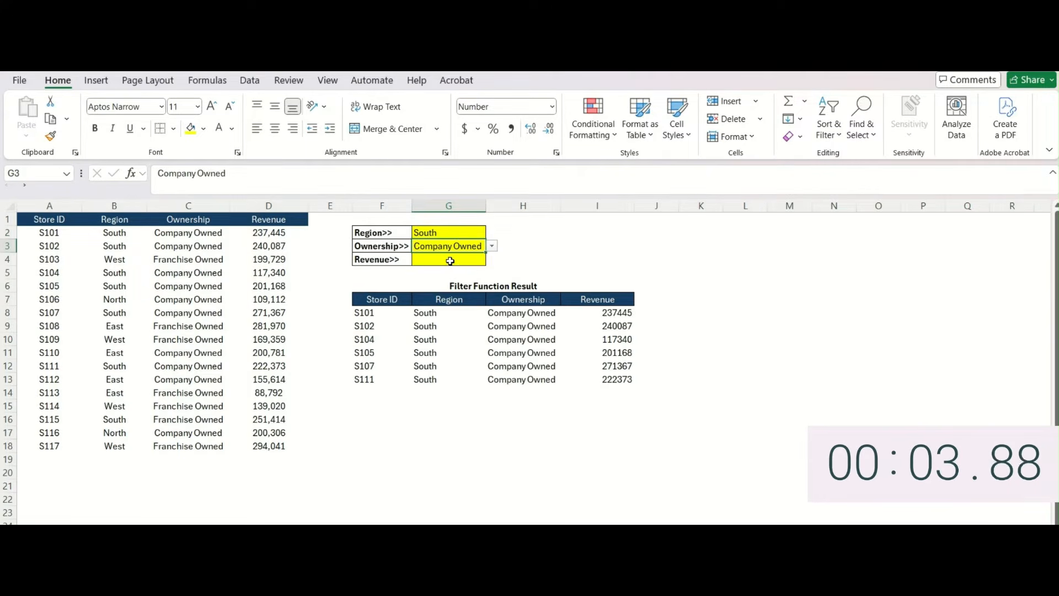
click(473, 260)
text(200000)
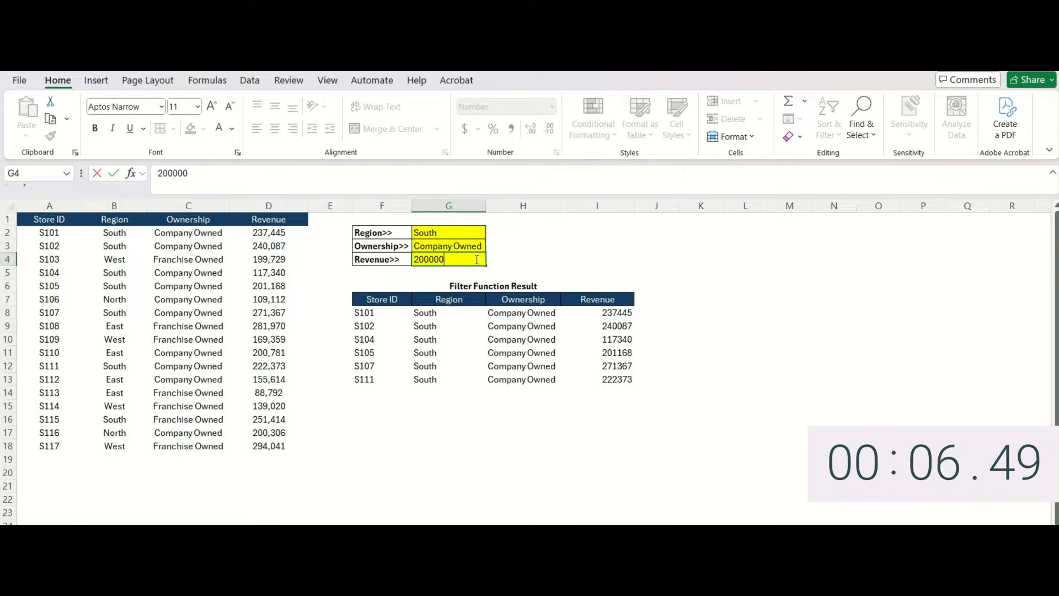
key(Return)
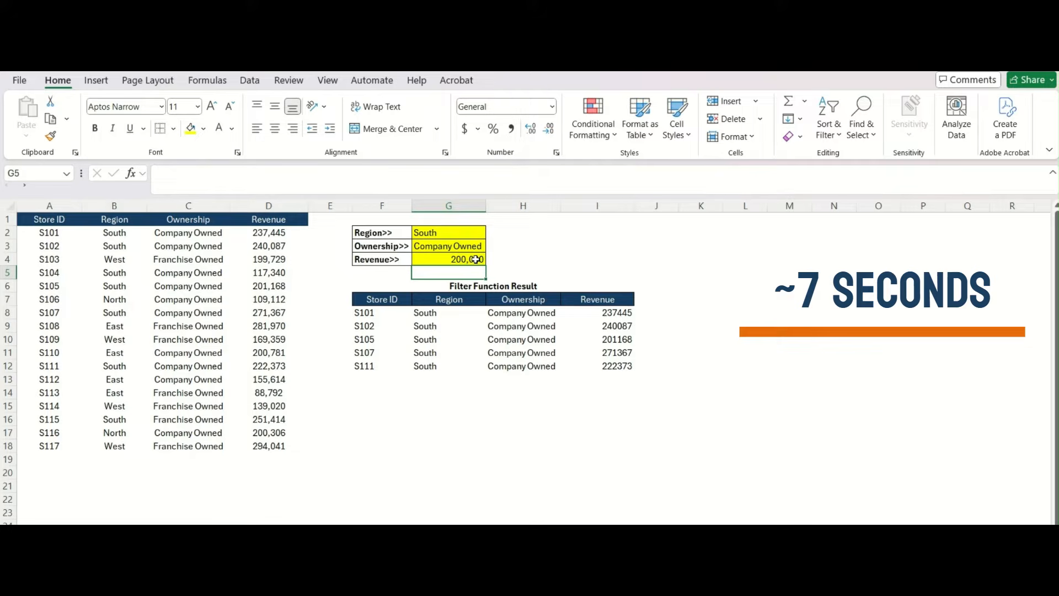
- Change the Ownership criterion in G3 to Franchise Owned
click(475, 259)
click(480, 246)
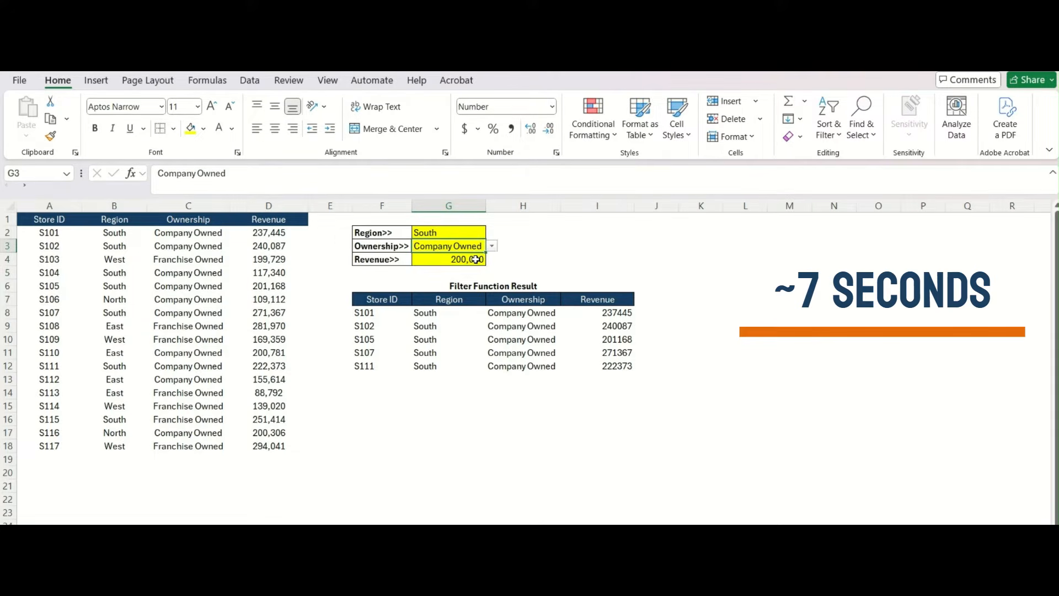
click(492, 247)
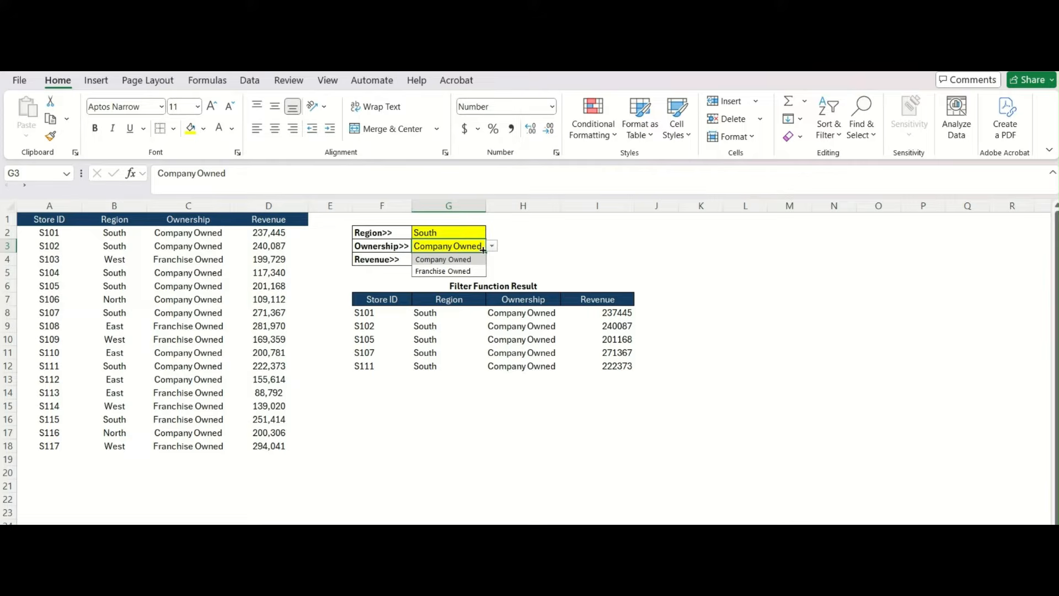
click(466, 271)
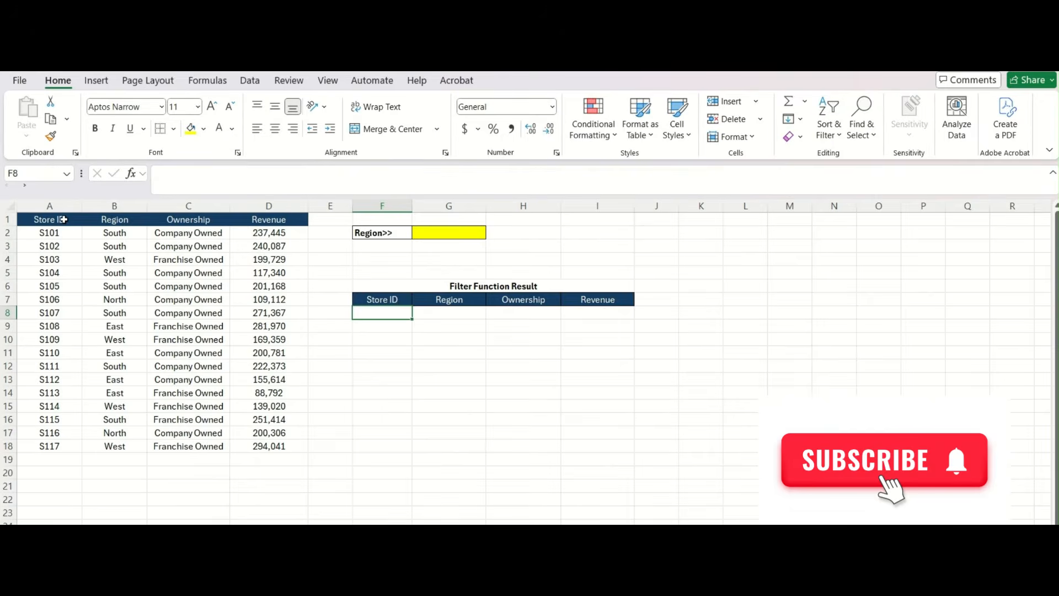
- Enter South as the region in cell G2
click(61, 220)
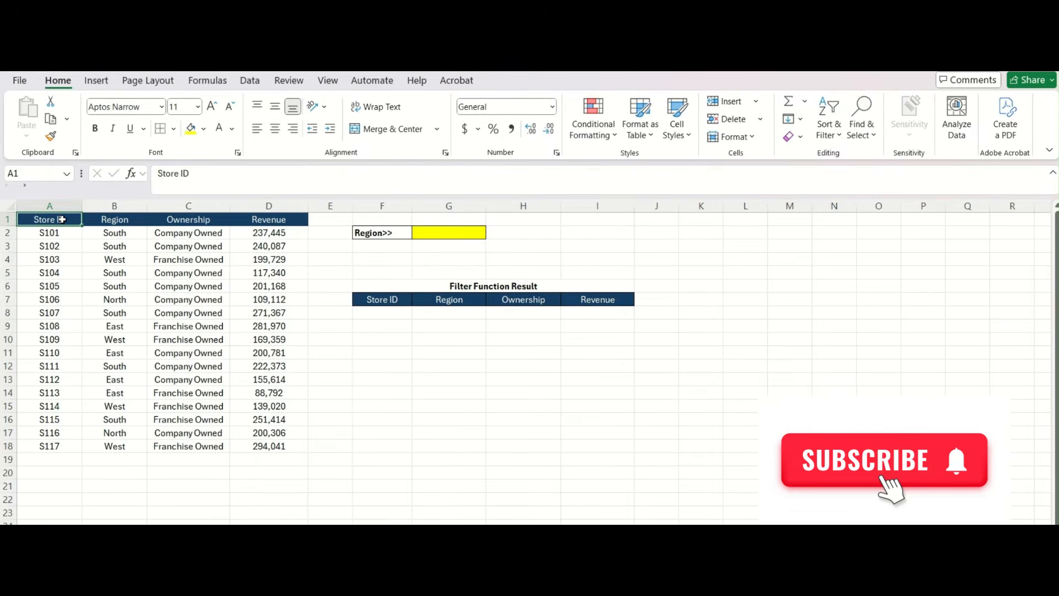
key(shift+Right)
key(shift+Right)
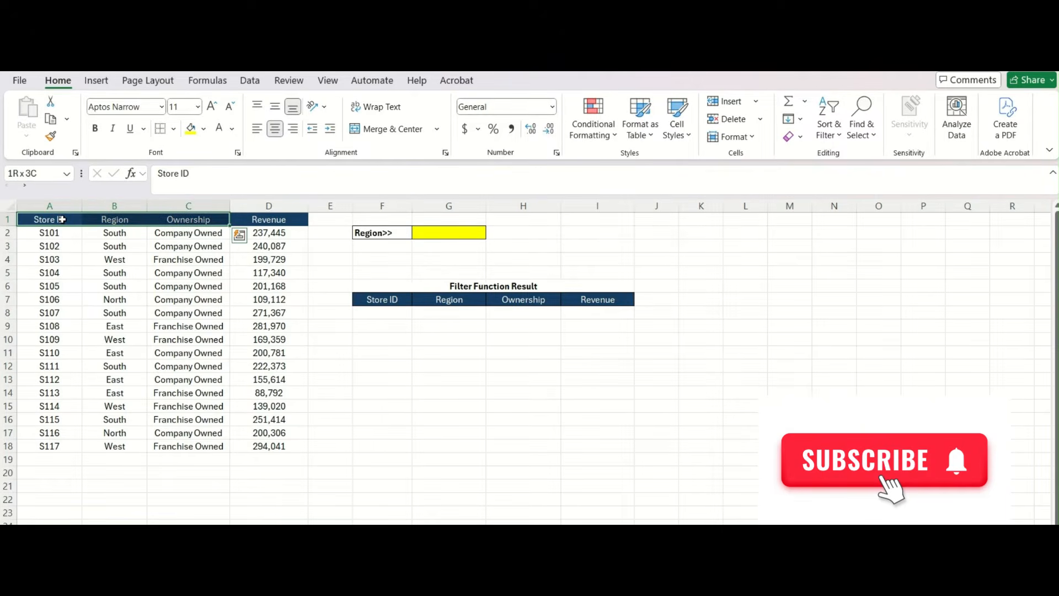
key(Right)
key(Right)
key(Right)
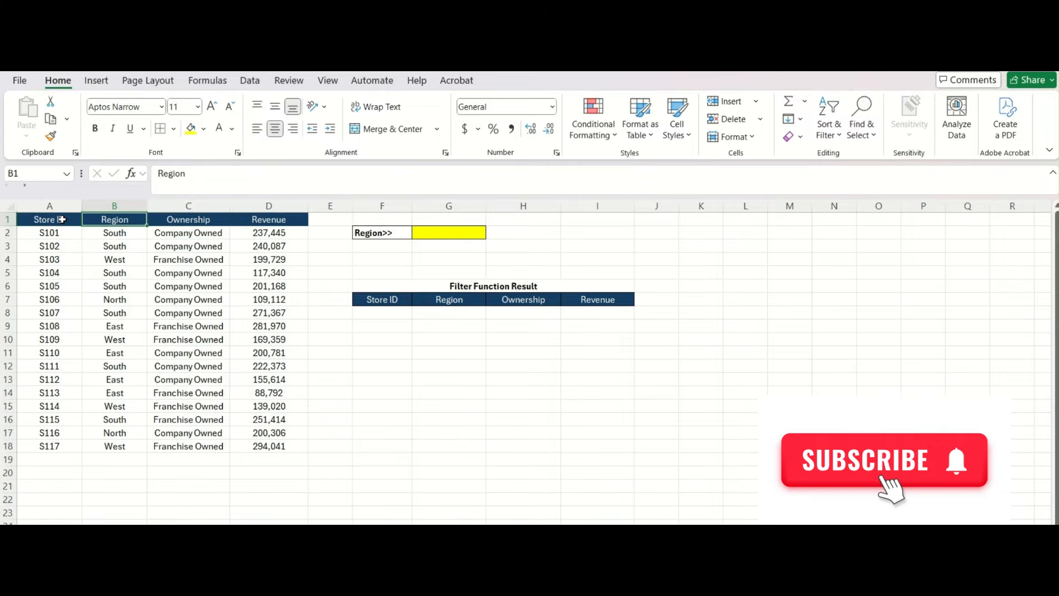
key(Left)
key(Left)
key(Left)
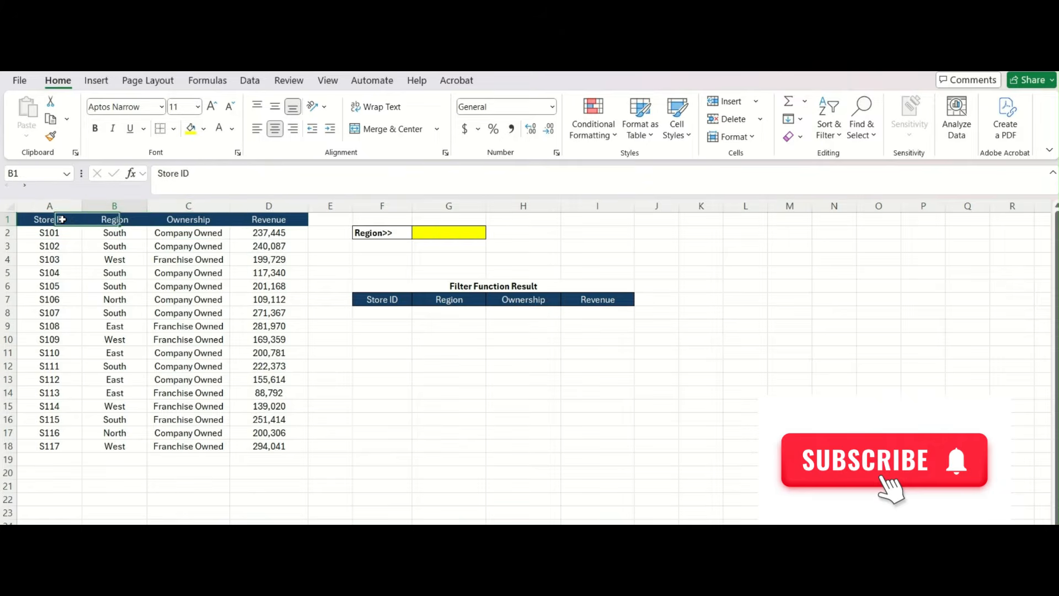
key(Right)
key(Right)
key(Right)
key(Right)
key(Right)
key(Right)
key(Down)
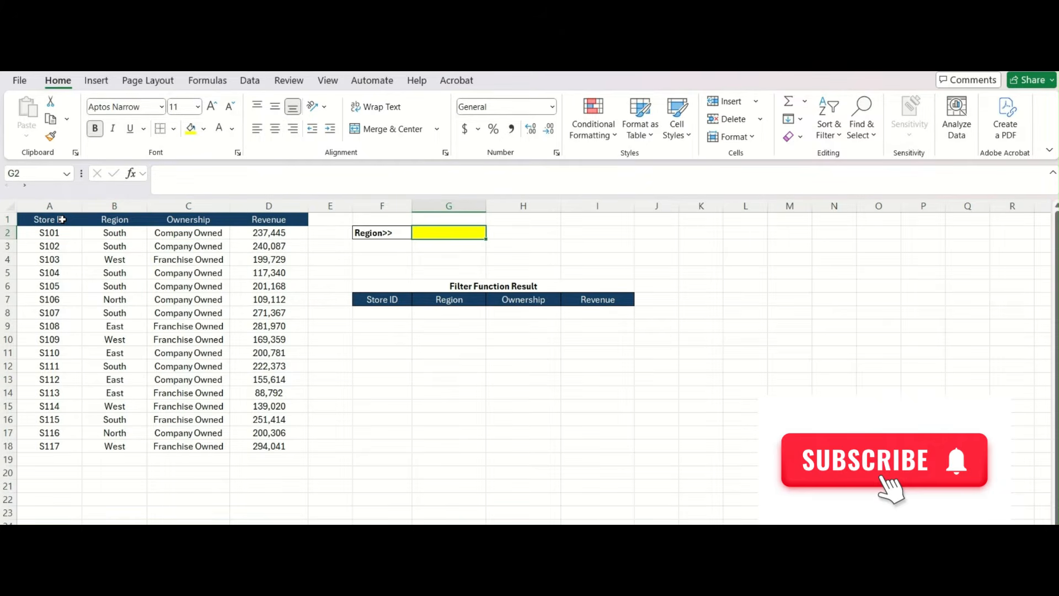
text(S)
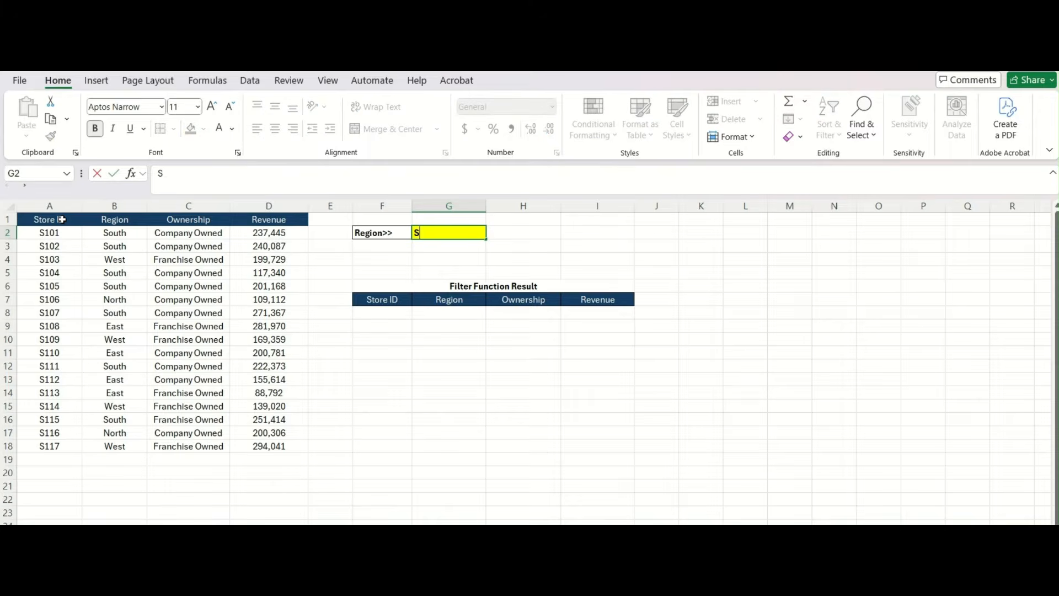
text(outh)
key(Return)
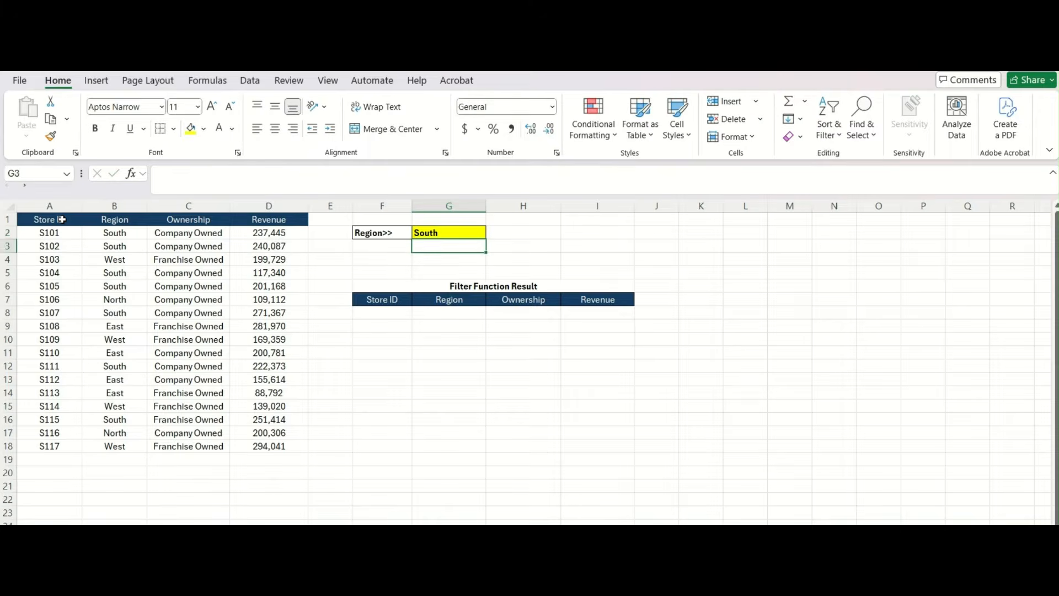
- Start a FILTER formula in F8 using the store table A2:D18 as the array
key(Down)
key(Right)
key(Down)
key(Down)
key(Down)
key(Down)
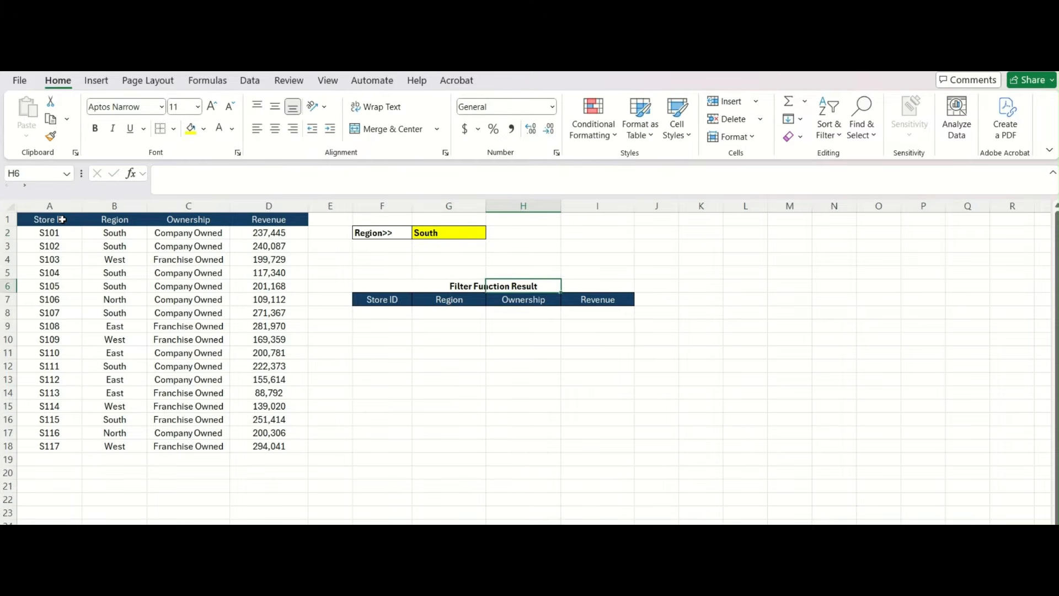
key(Left)
key(Left)
text(=f)
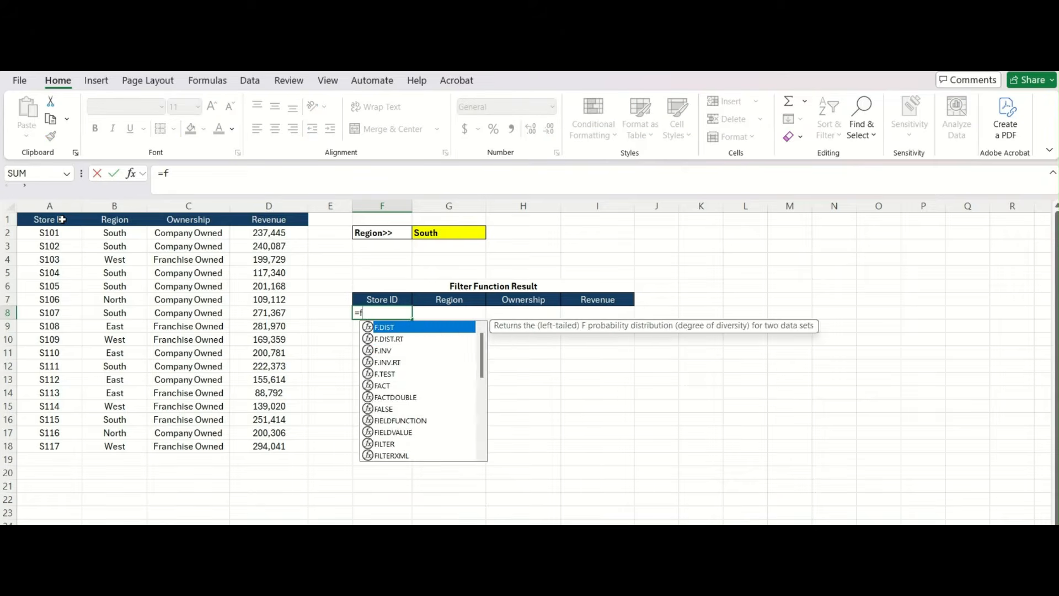
text(ilter()
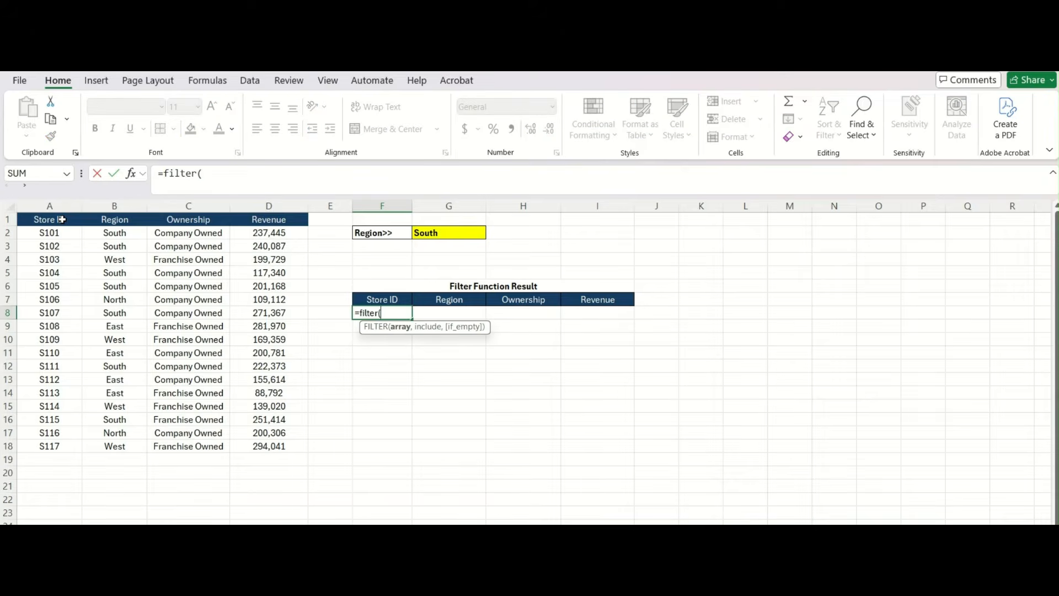
click(34, 235)
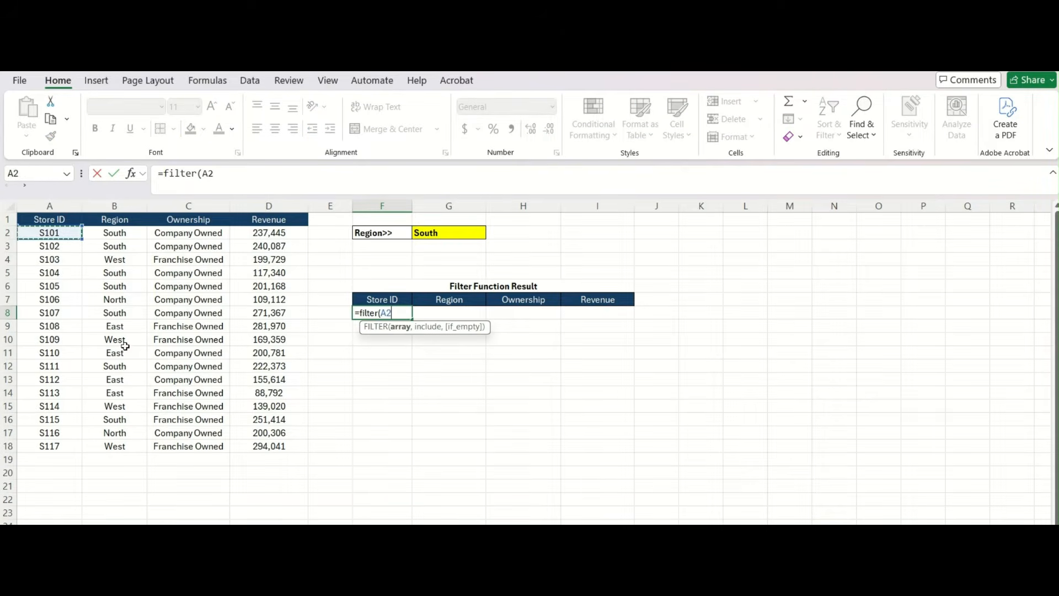
mouse_move(37, 234)
mouse_down()
mouse_move(251, 428)
mouse_move(303, 447)
mouse_move(270, 445)
mouse_up()
- Complete the formula with criteria B2:B18=G2 so it returns the seven South stores
text(,)
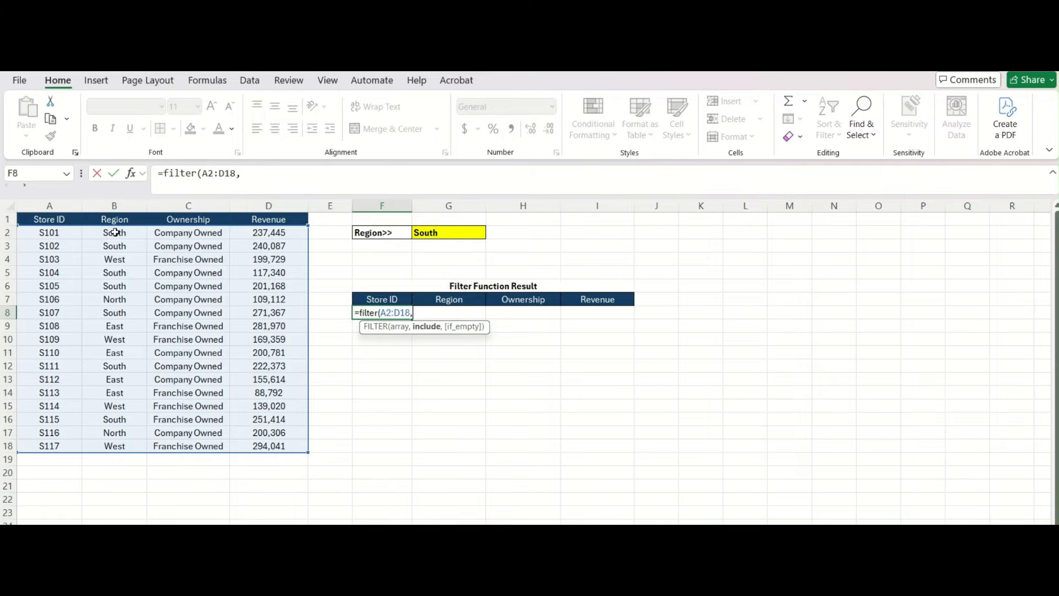
drag(115, 232, 117, 448)
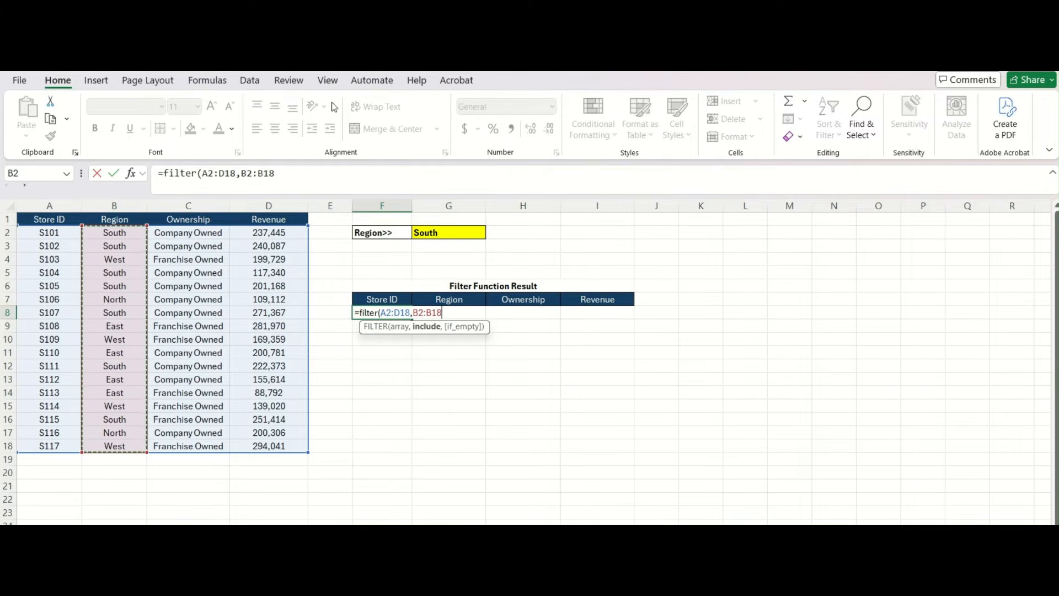
click(306, 172)
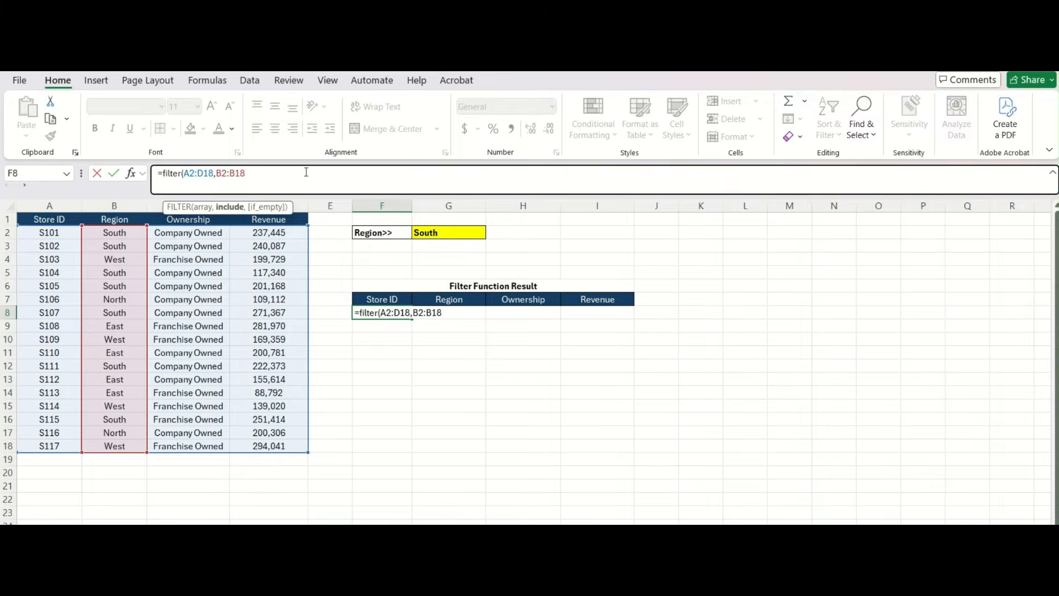
text(=)
click(426, 232)
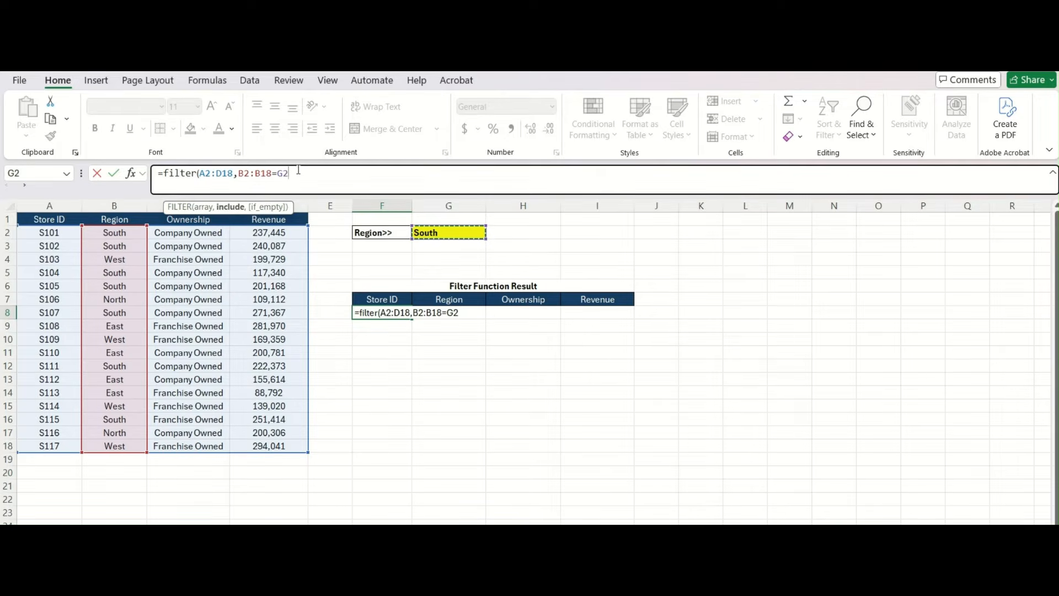
text())
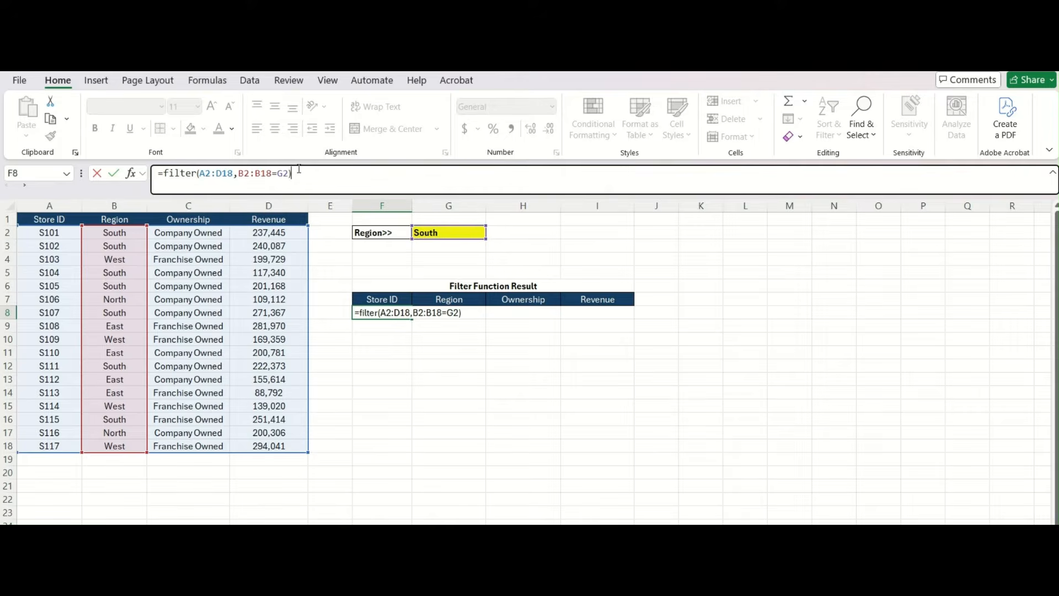
key(Return)
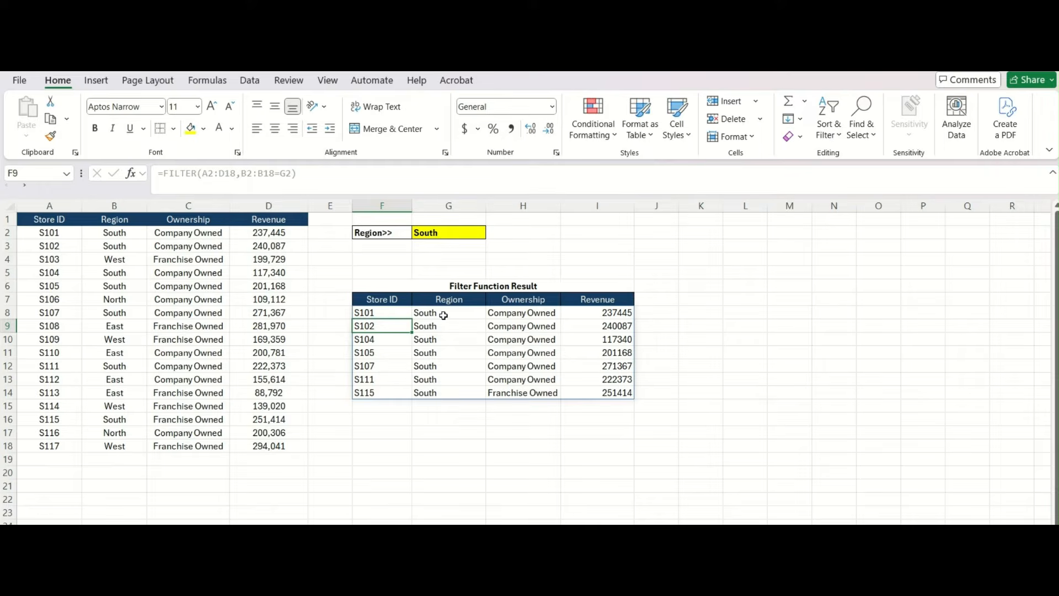
- Change G2 from South to North, leaving only stores S106 and S116 in the result
drag(429, 313, 436, 391)
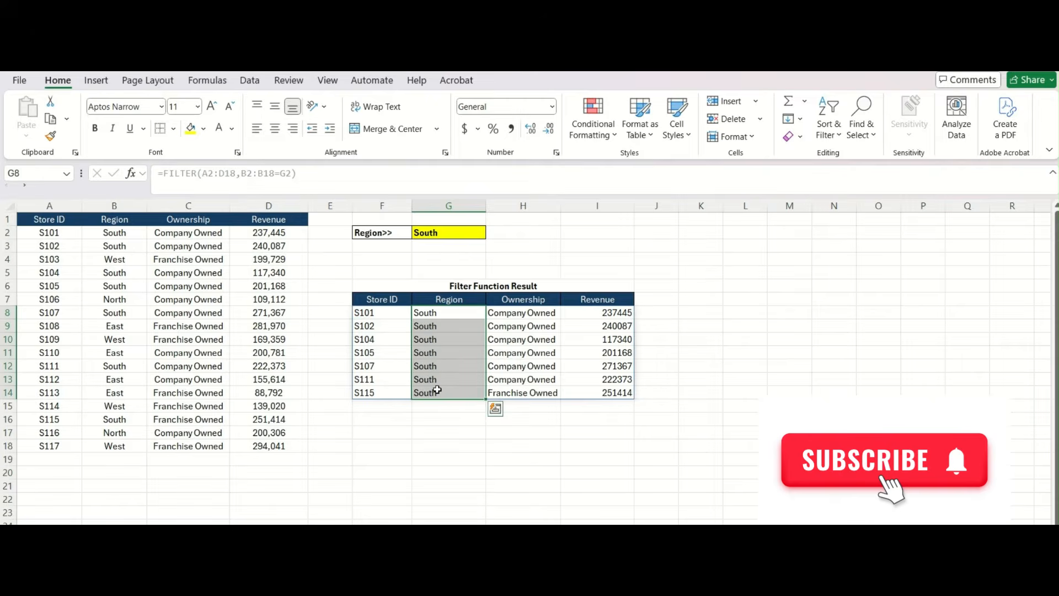
click(457, 232)
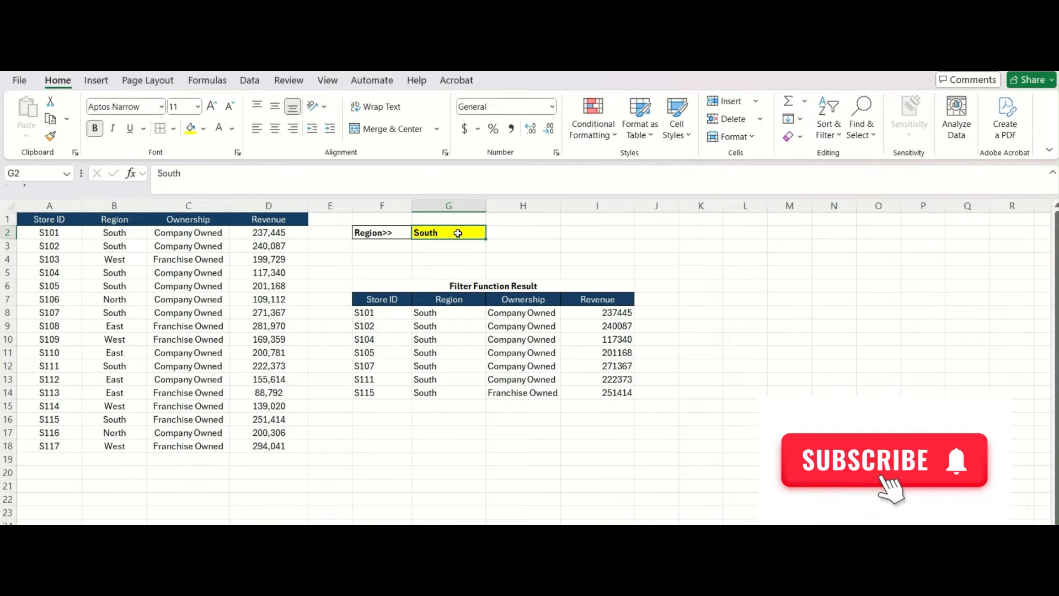
text(Nor)
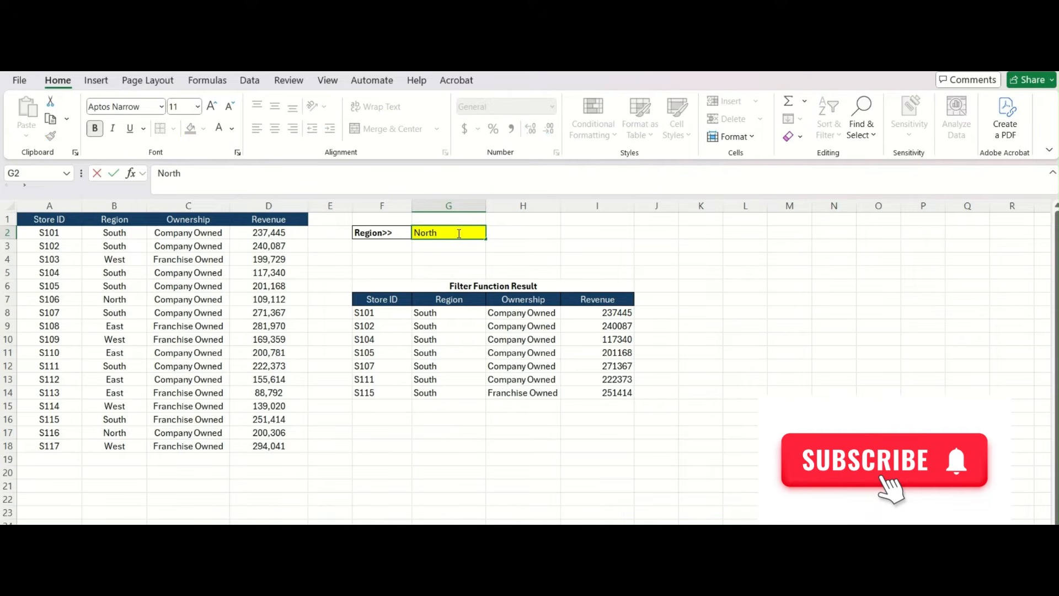
text(th)
key(Return)
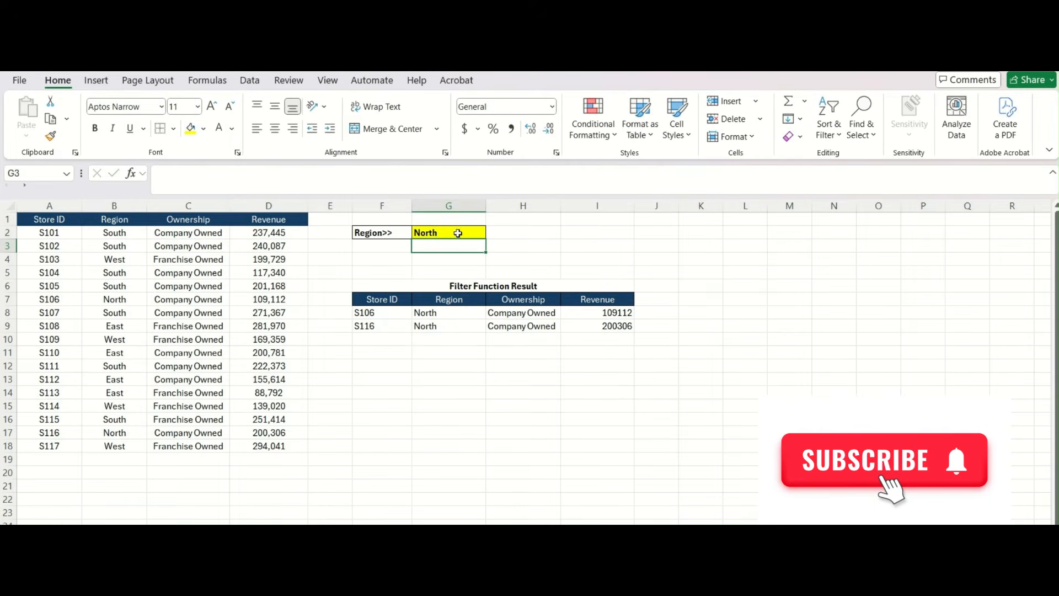
click(393, 320)
drag(393, 321, 612, 325)
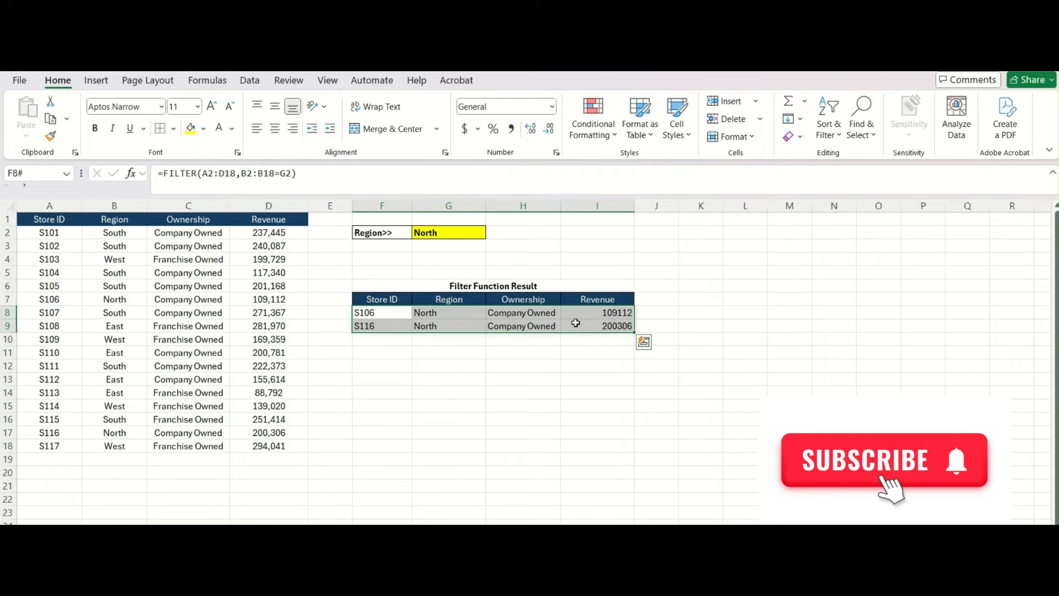
click(445, 236)
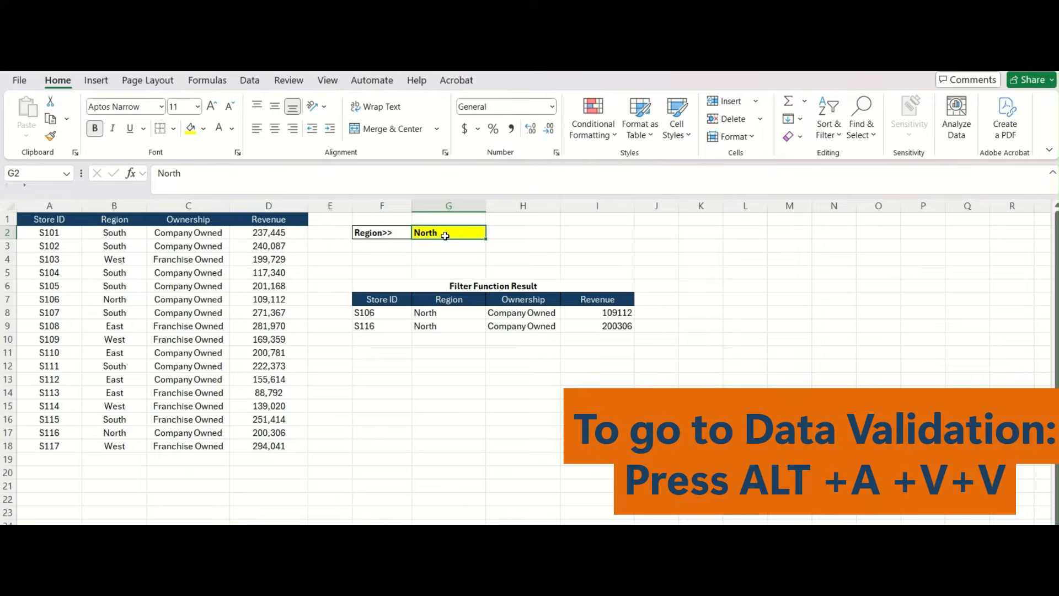
- Give G2 a List data validation sourced from the Region column B2:B18
key(alt+a)
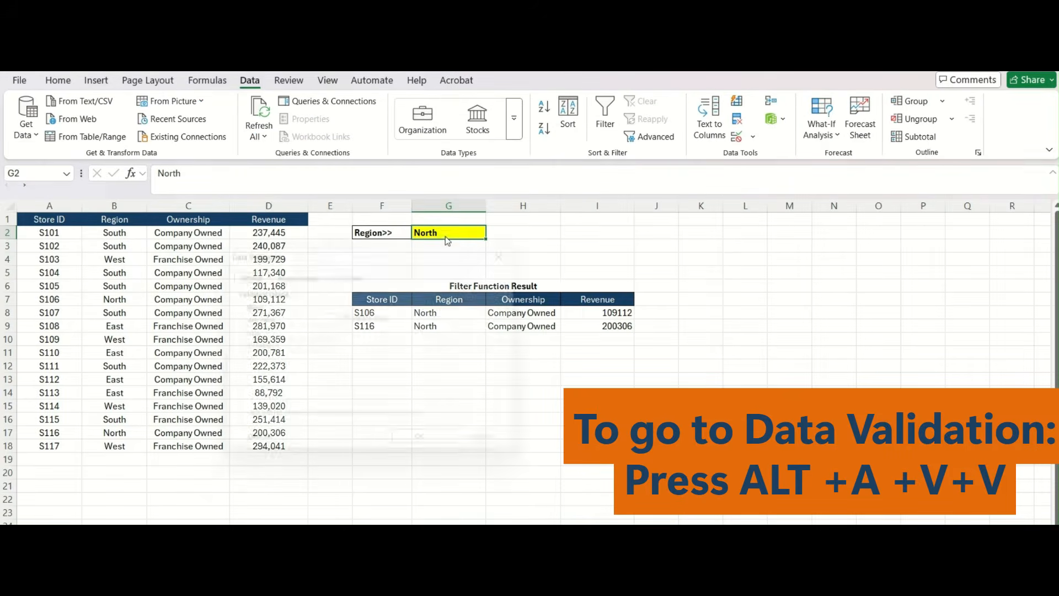
key(v)
key(v)
click(290, 323)
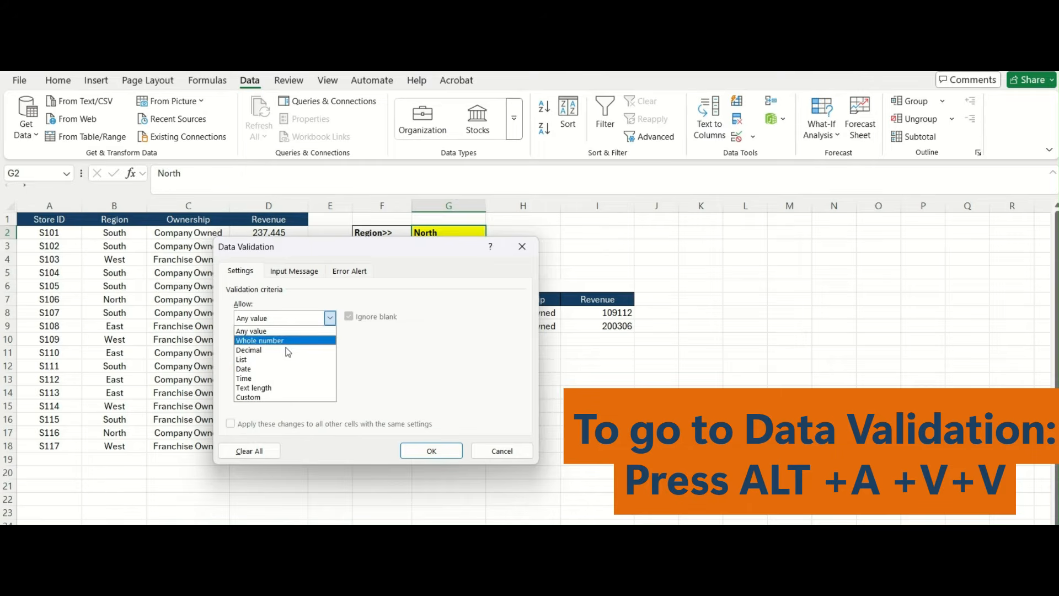
click(288, 361)
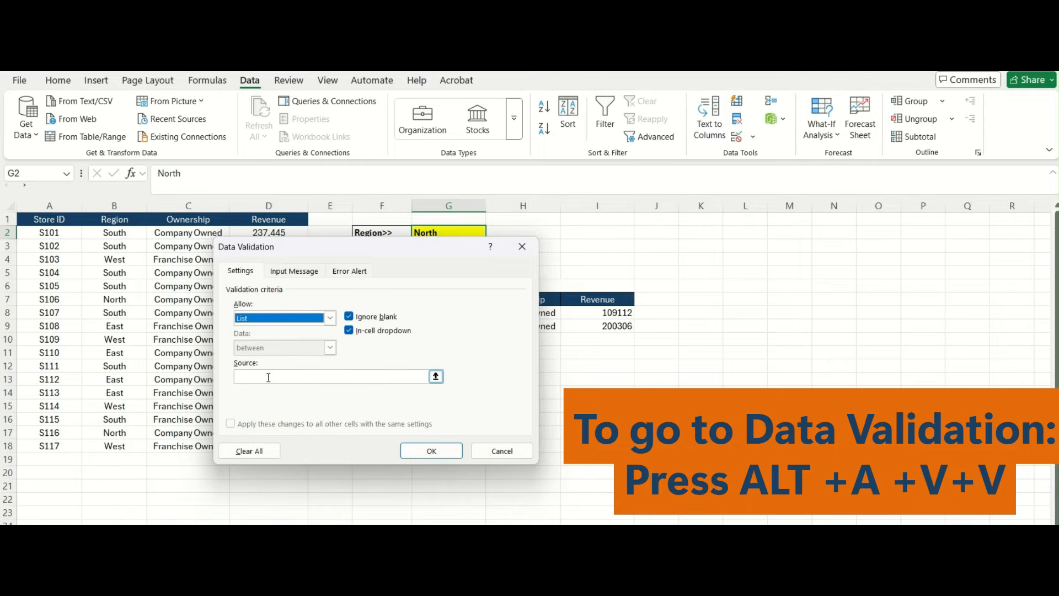
click(268, 376)
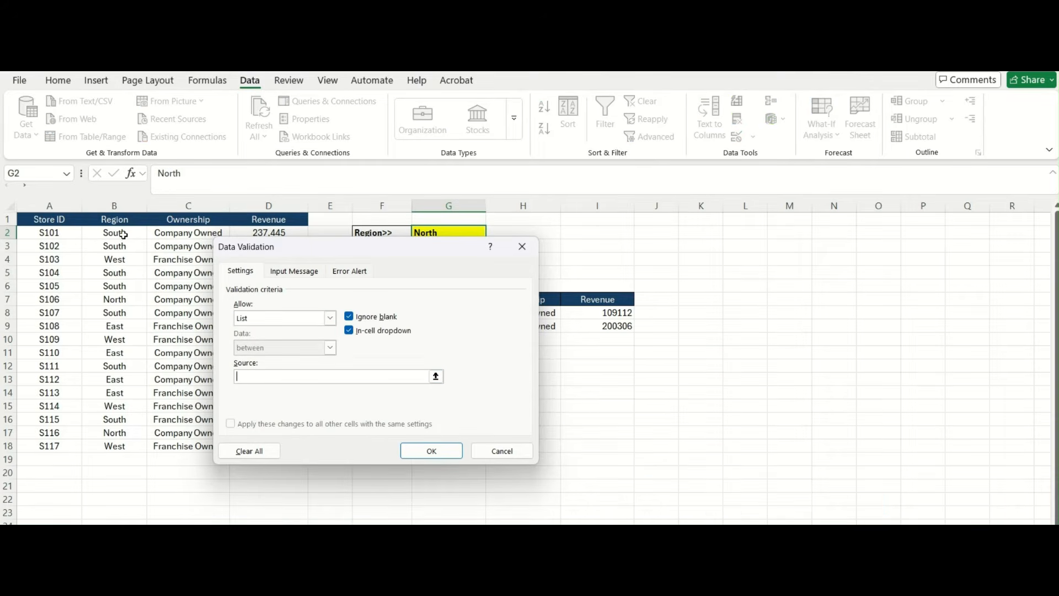
drag(122, 233, 114, 447)
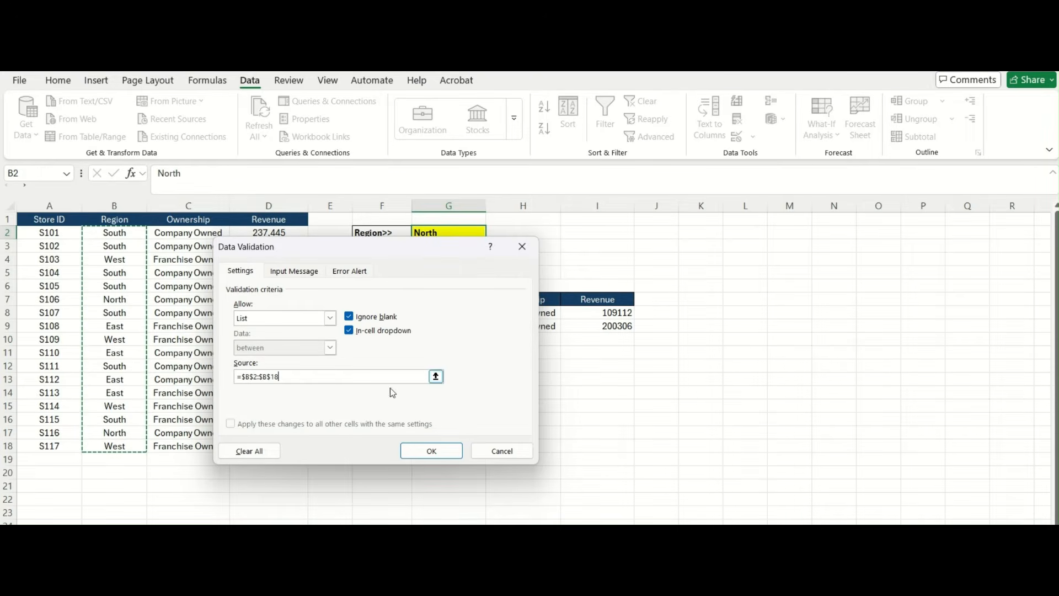
click(422, 452)
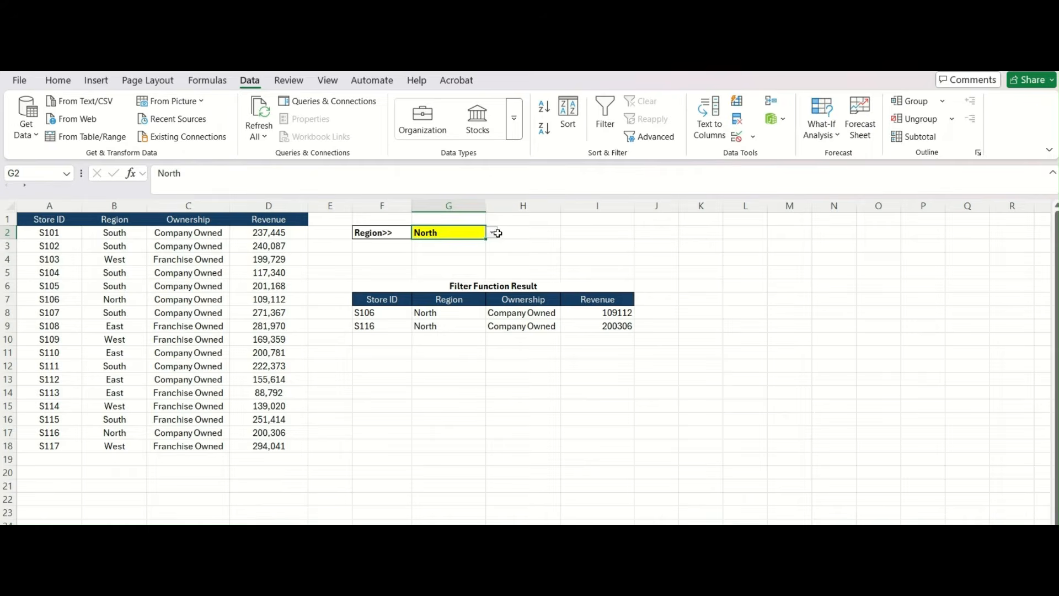
- Pick South, then West, then East from G2's dropdown to watch the result update
click(492, 233)
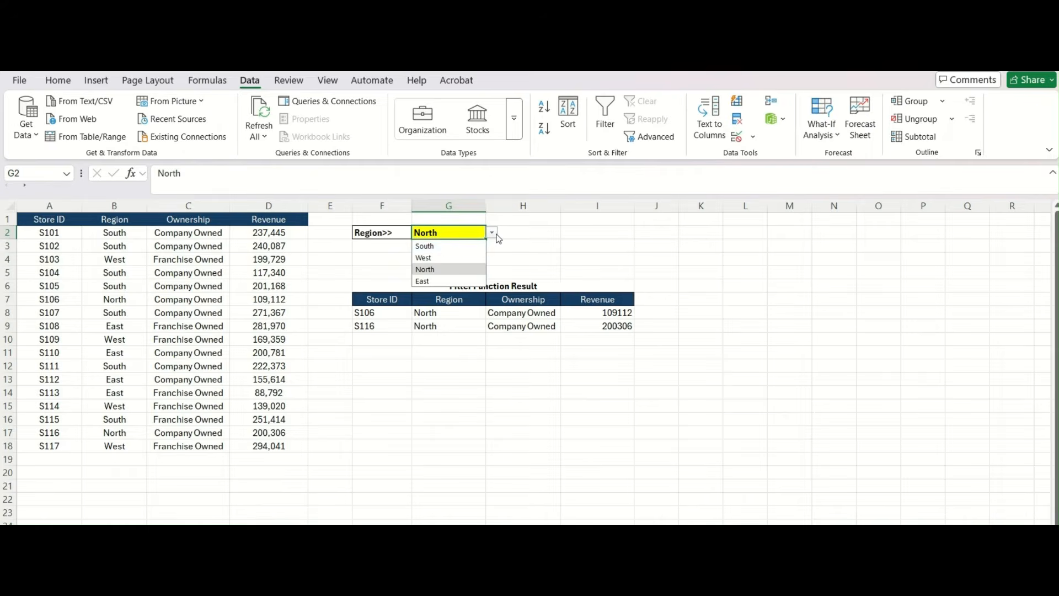
click(454, 246)
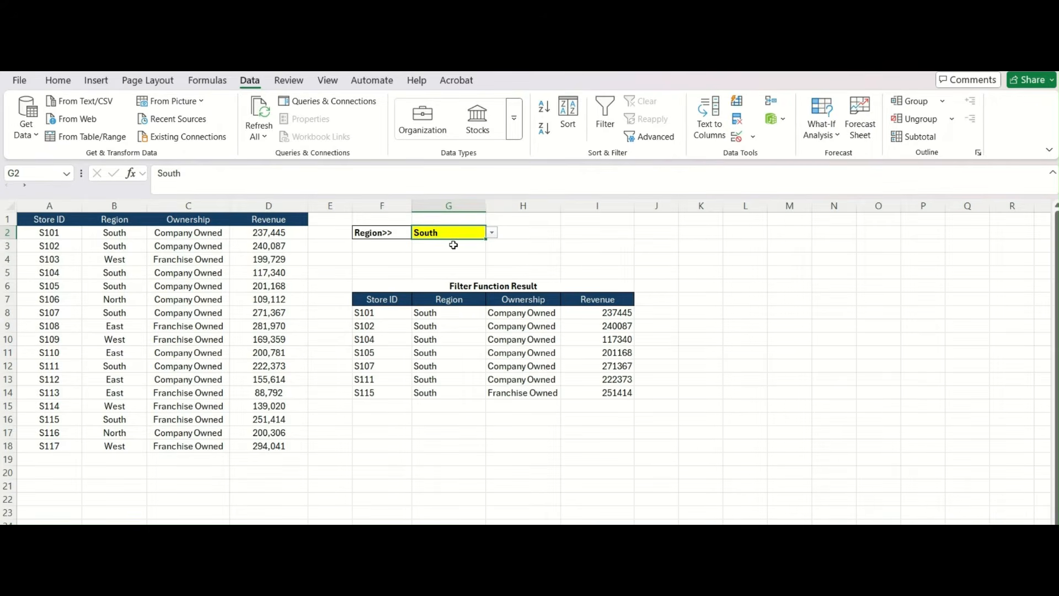
click(492, 233)
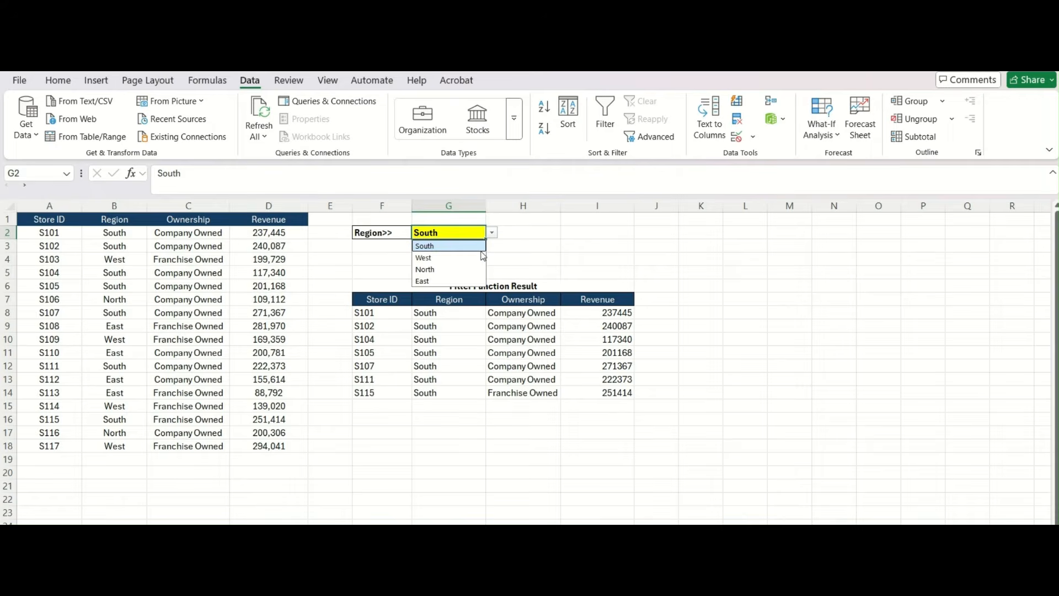
click(451, 258)
click(492, 233)
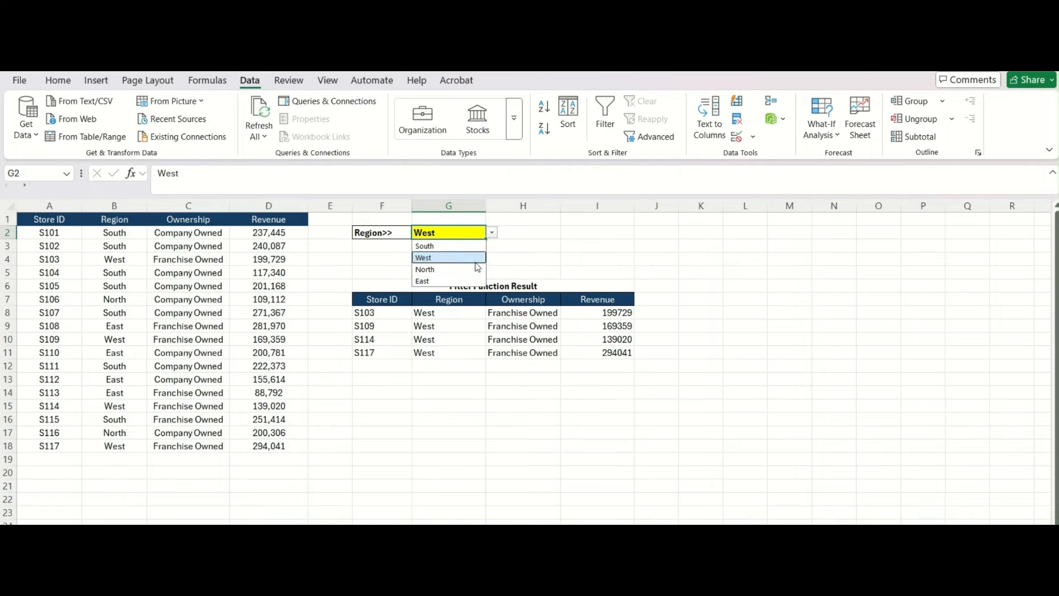
click(468, 280)
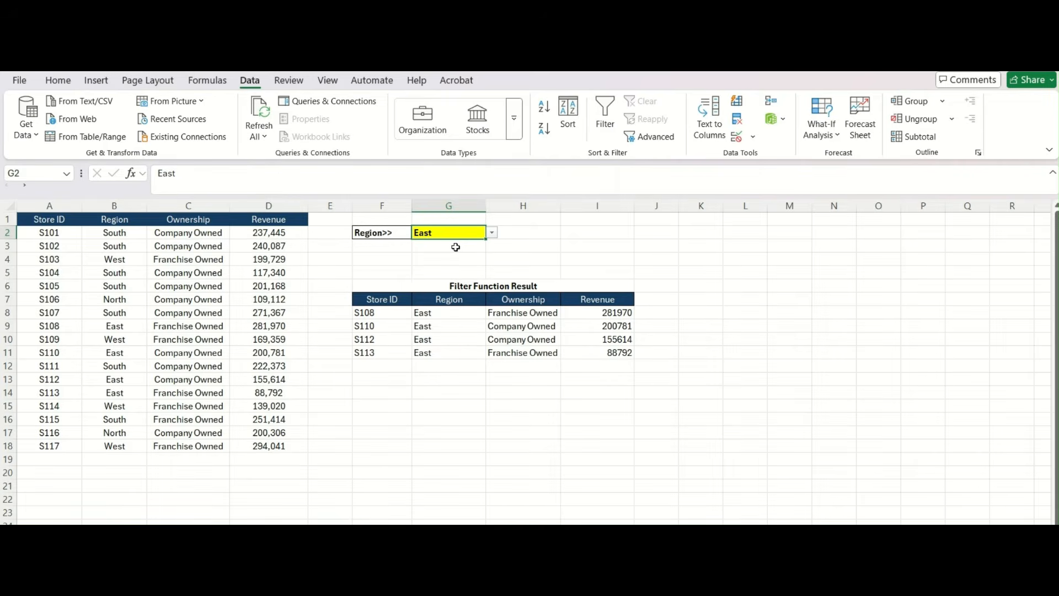
click(387, 245)
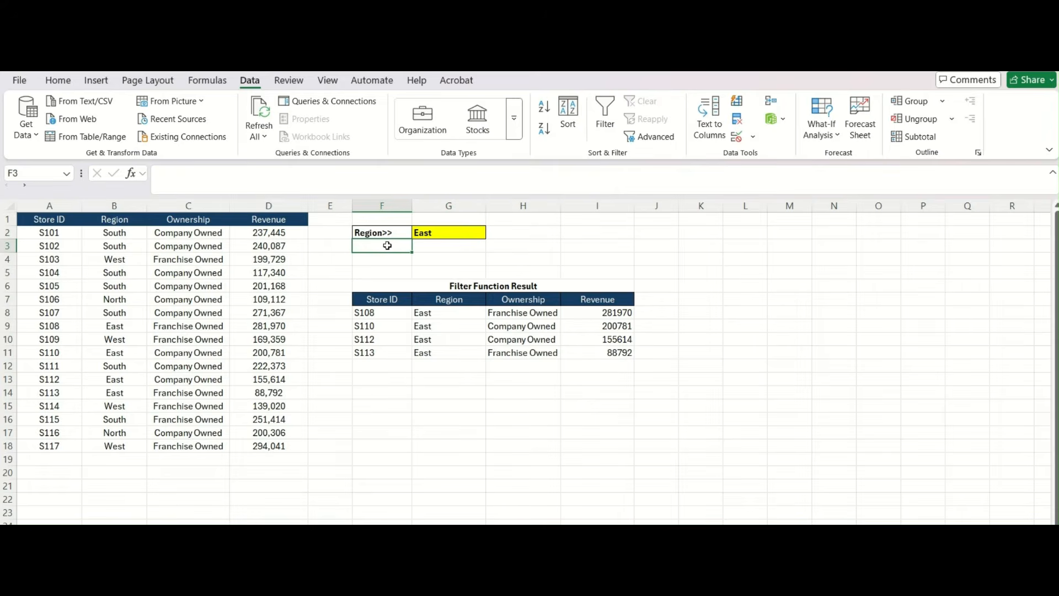
- Add the labels Ownership>> in F3 and Revenue>> in F4
text(Ownership)
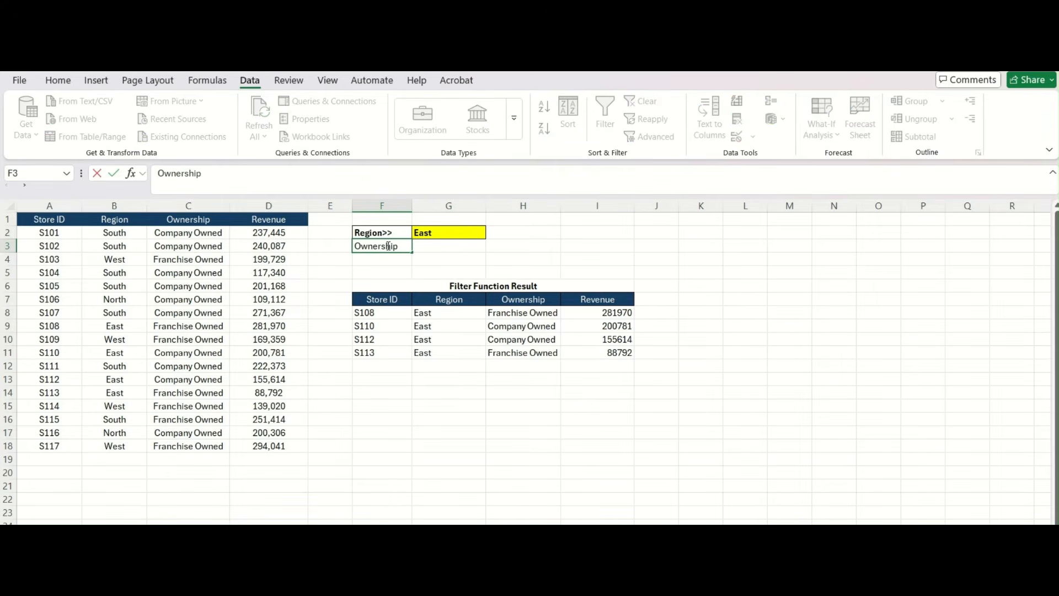
text(>>)
key(Return)
text(Rev)
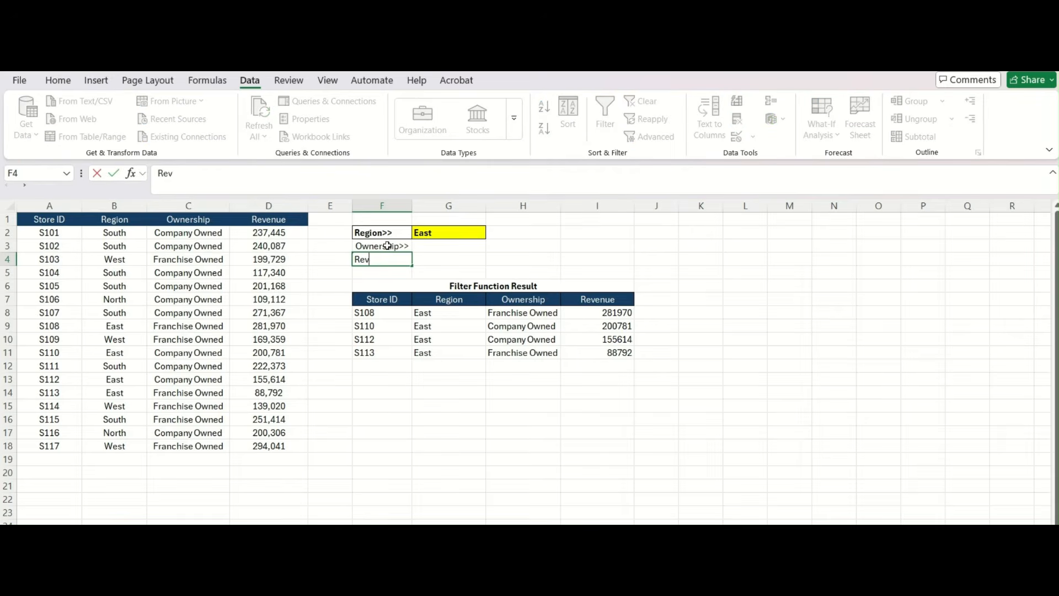
text(enue>>)
key(Return)
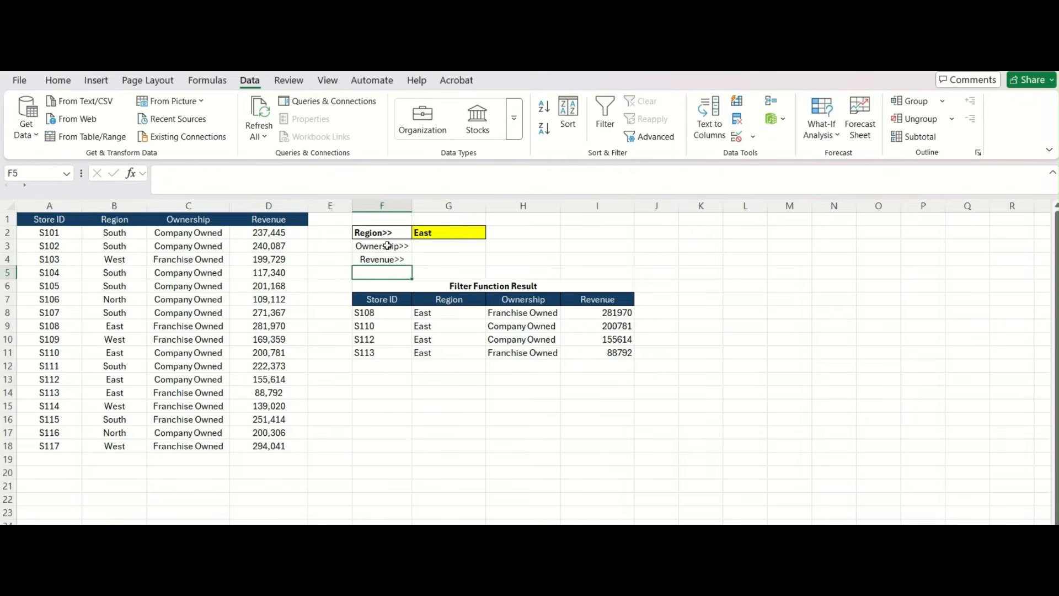
- Copy the formatting of F2:G2 onto F3:G4 with Paste Special Formats
key(Up)
key(Right)
key(Up)
key(Left)
key(Up)
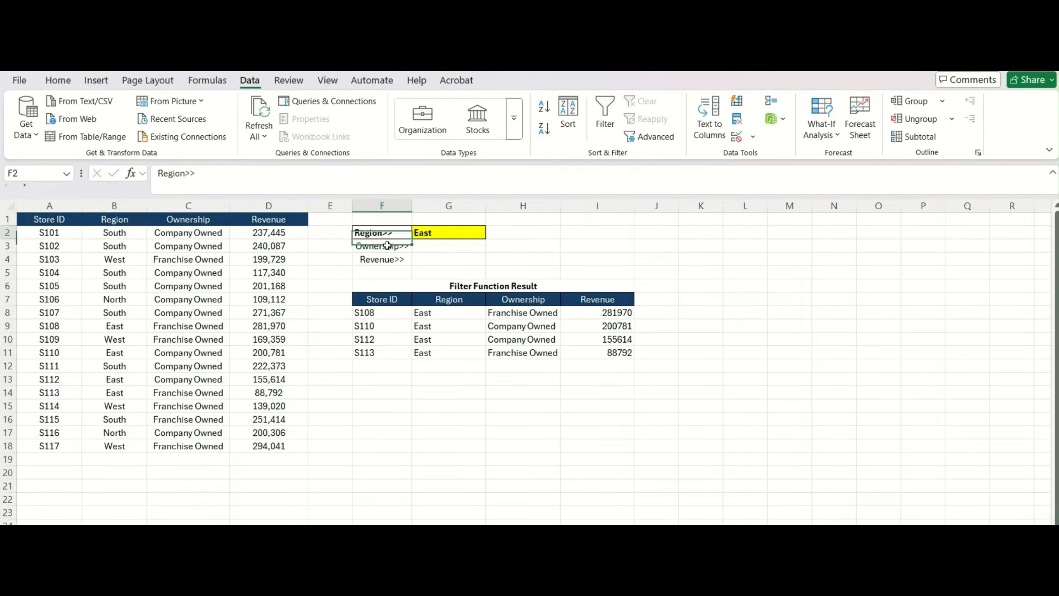
key(shift+Right)
key(ctrl+c)
key(Down)
key(shift+Down)
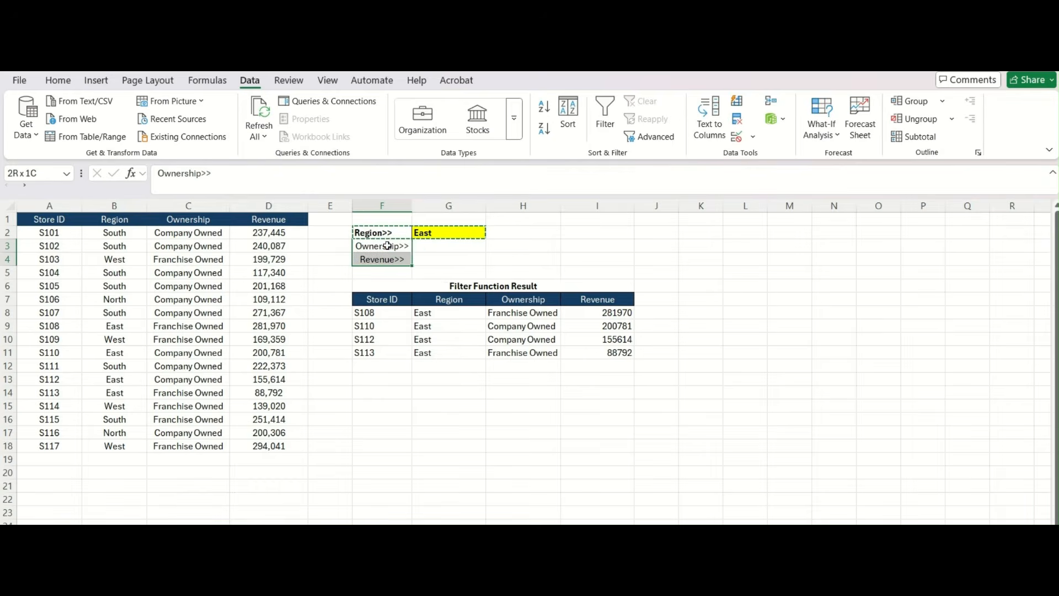
key(shift+Right)
key(ctrl+alt+v)
key(t)
key(Return)
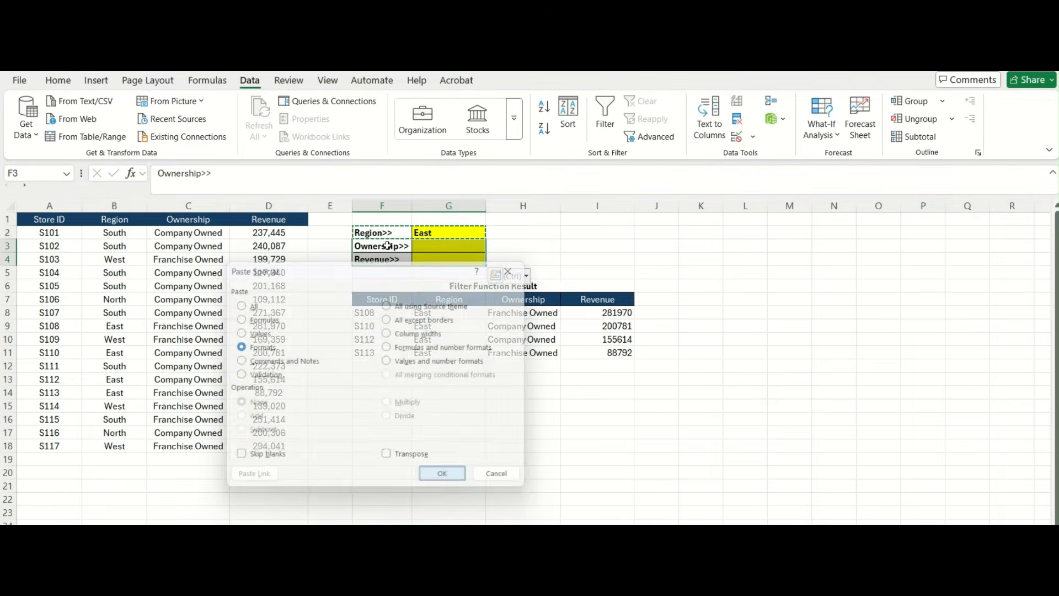
key(Escape)
key(Right)
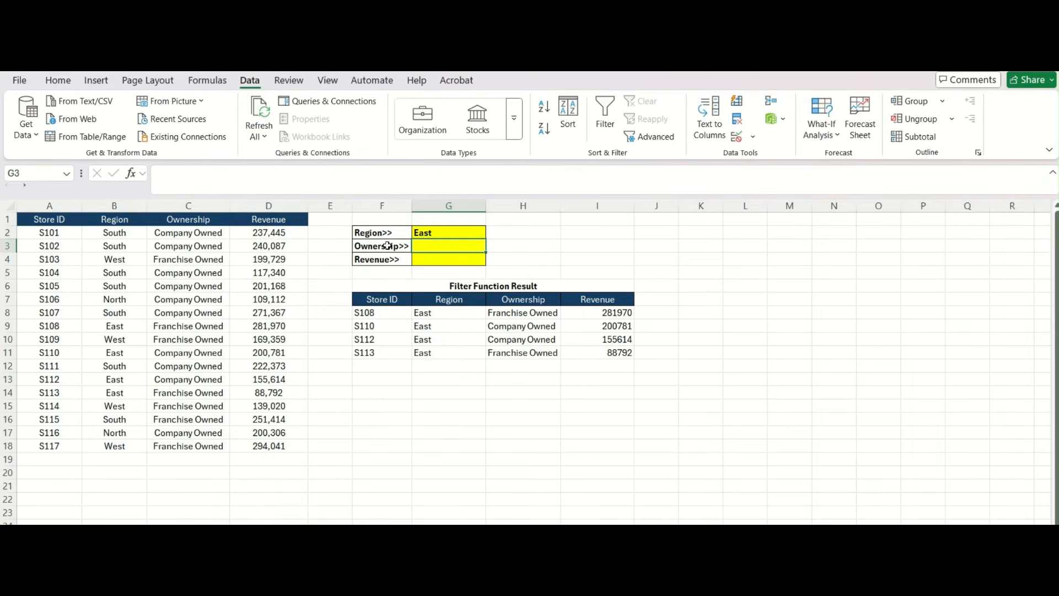
key(alt)
- Give G3 a List data validation sourced from the Ownership column
key(a)
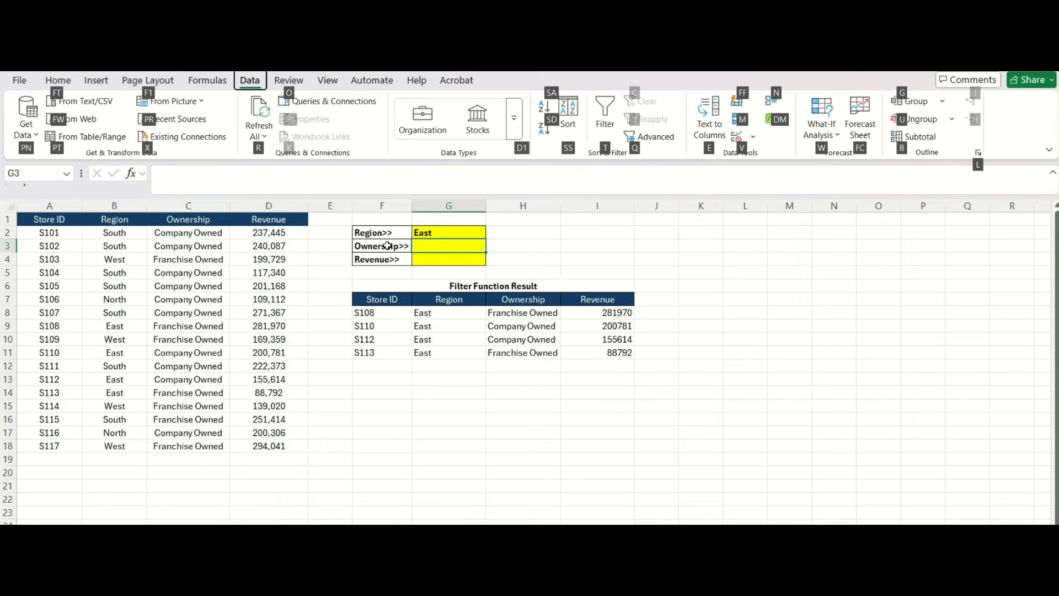
key(v)
key(v)
click(283, 325)
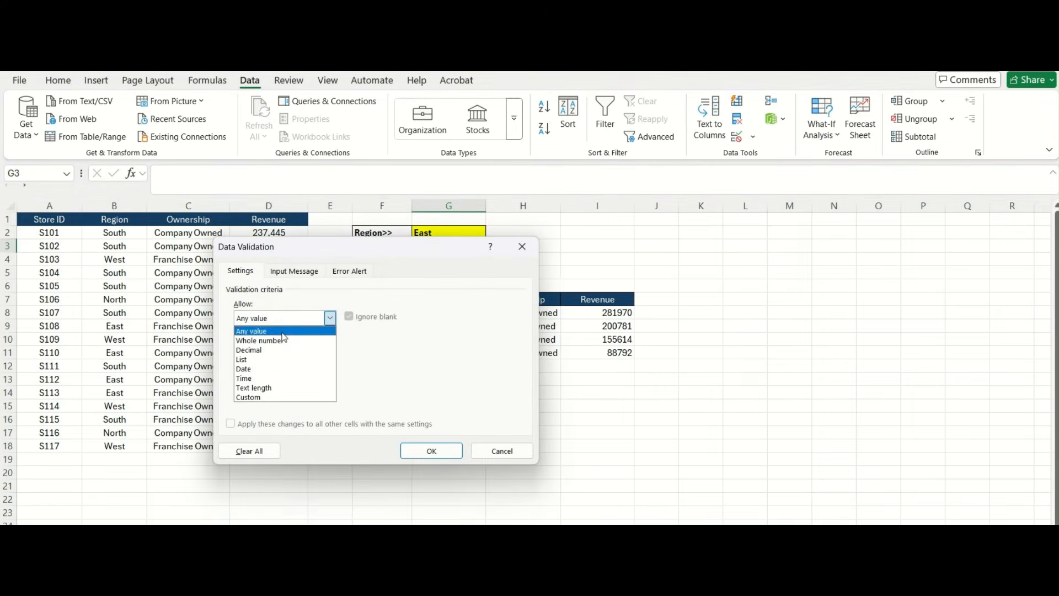
click(282, 356)
click(274, 374)
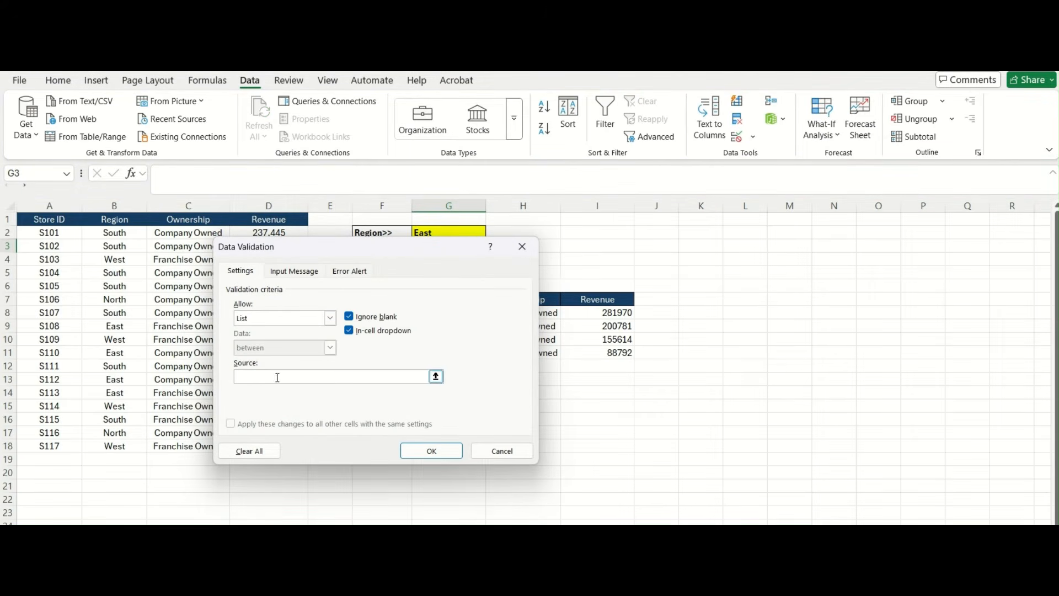
drag(164, 232, 170, 446)
click(421, 450)
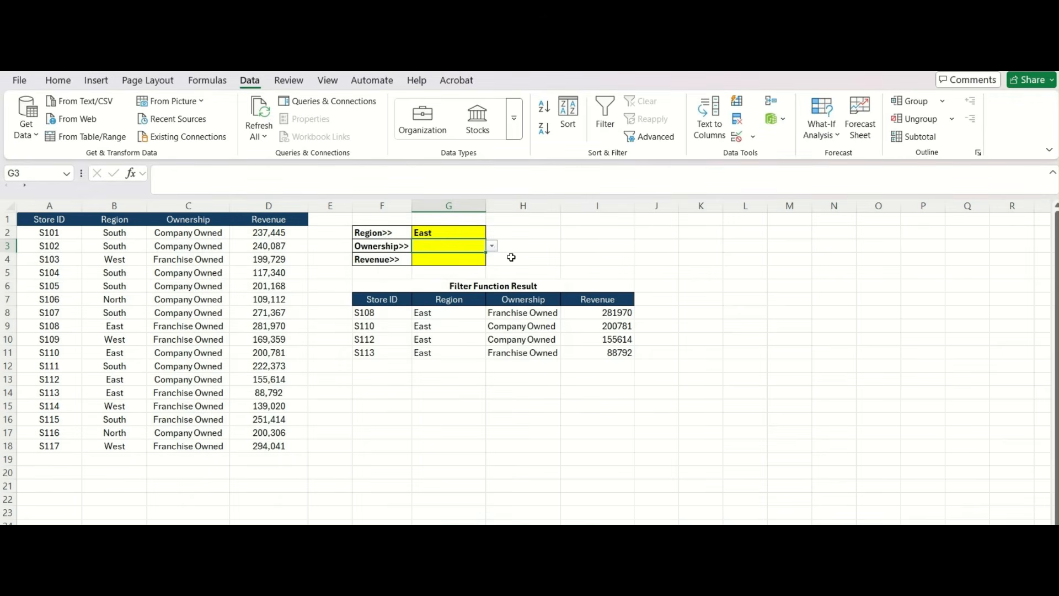
- Set the criteria to Company Owned in G3, South in G2 and 200000 in G4
click(491, 246)
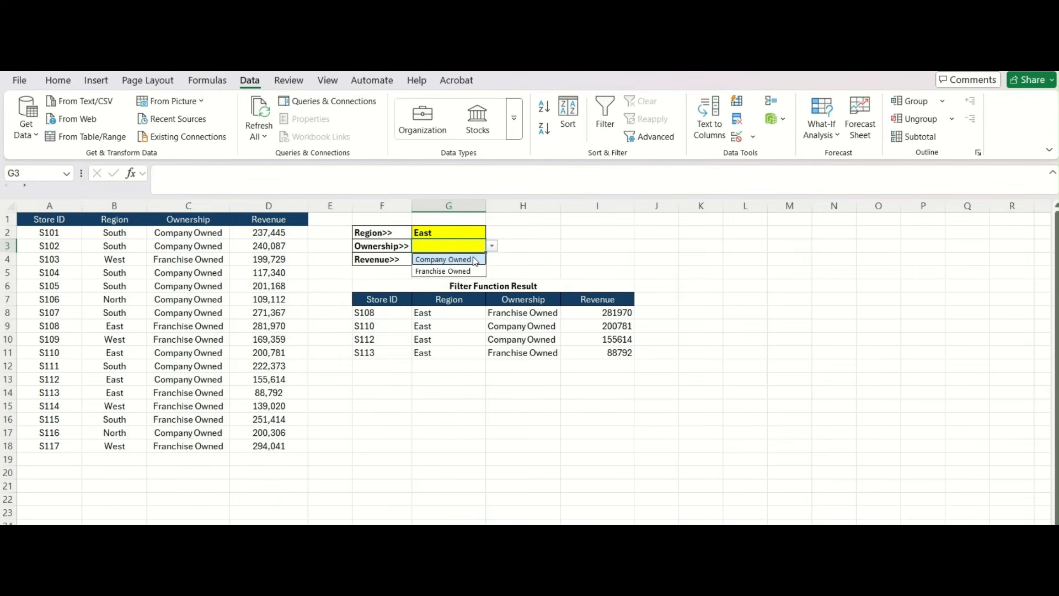
click(476, 260)
drag(473, 235, 492, 238)
click(492, 232)
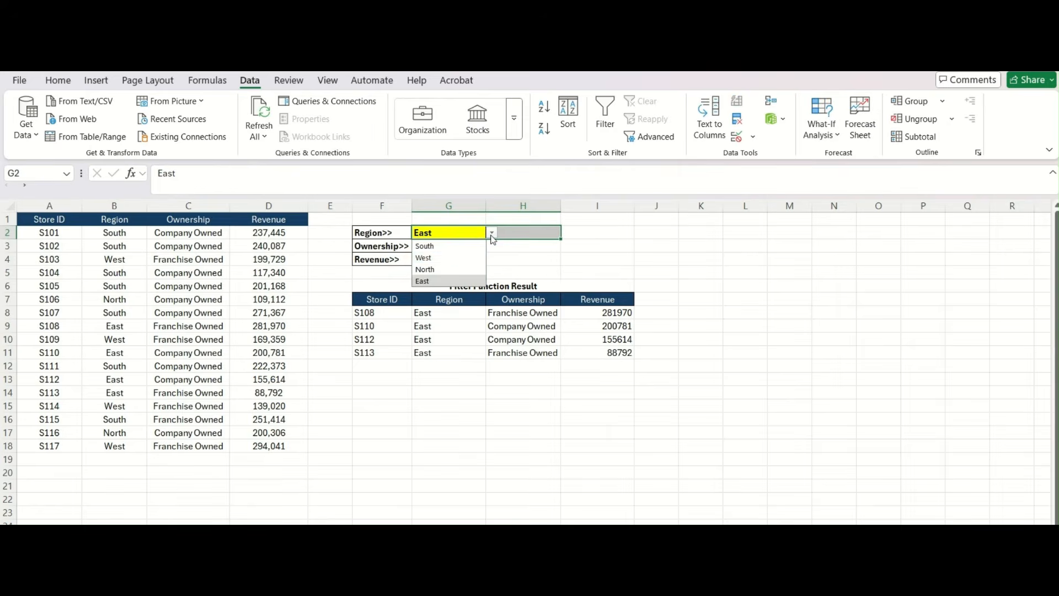
click(447, 246)
click(444, 259)
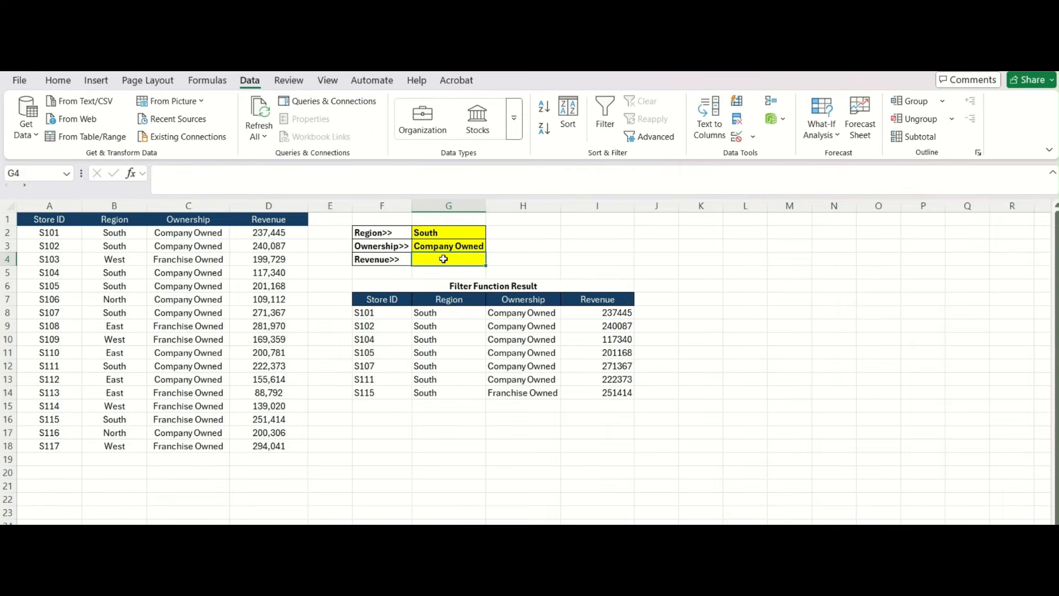
text(200000)
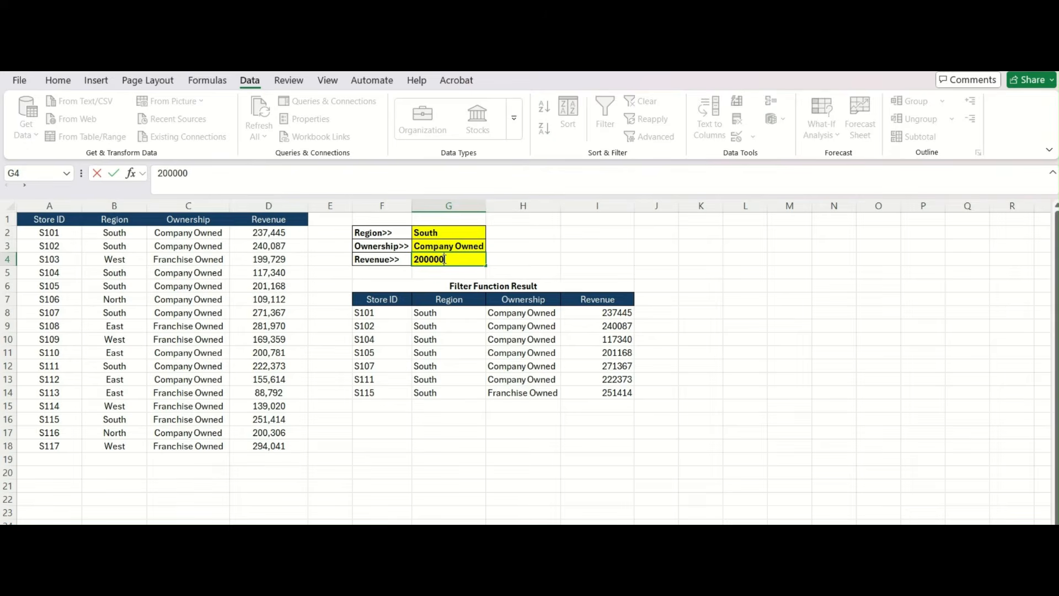
key(Return)
key(Down)
key(Down)
key(Down)
key(Left)
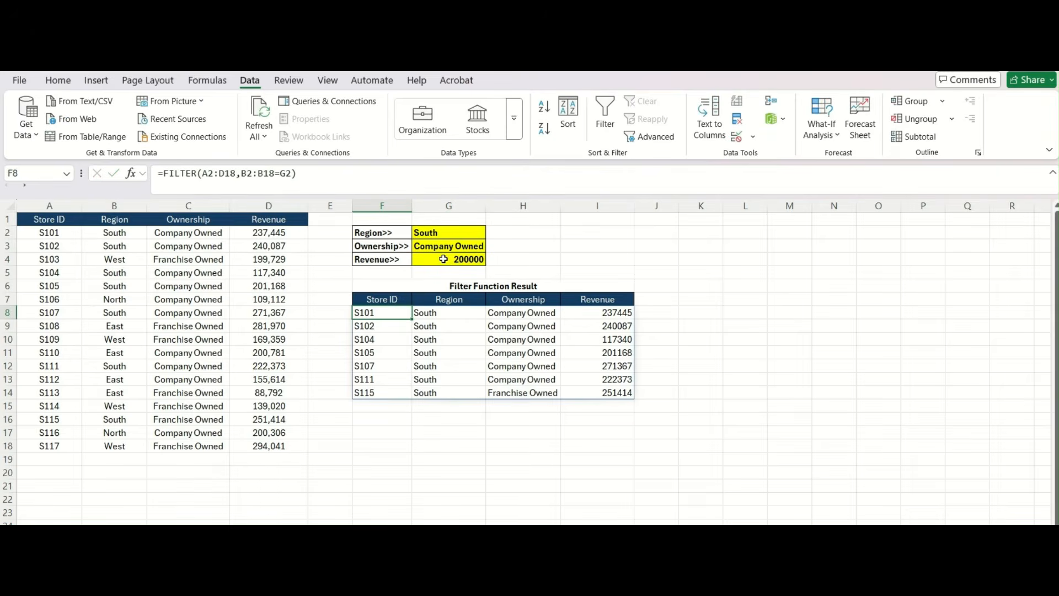
- Wrap the region test in parentheses as (B2:B18=G2) and append a * operator
click(301, 176)
key(BackSpace)
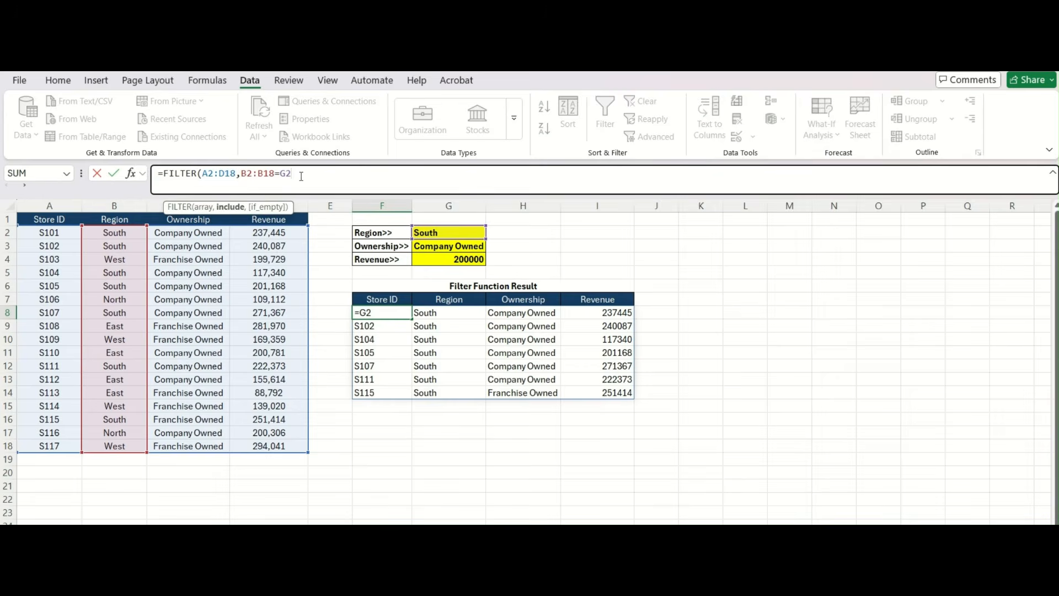
click(242, 173)
text(()
click(305, 176)
text()*)
- Add the ownership condition (C2:C18=G3) to the FILTER formula, followed by *
text(()
drag(197, 233, 209, 445)
text(=)
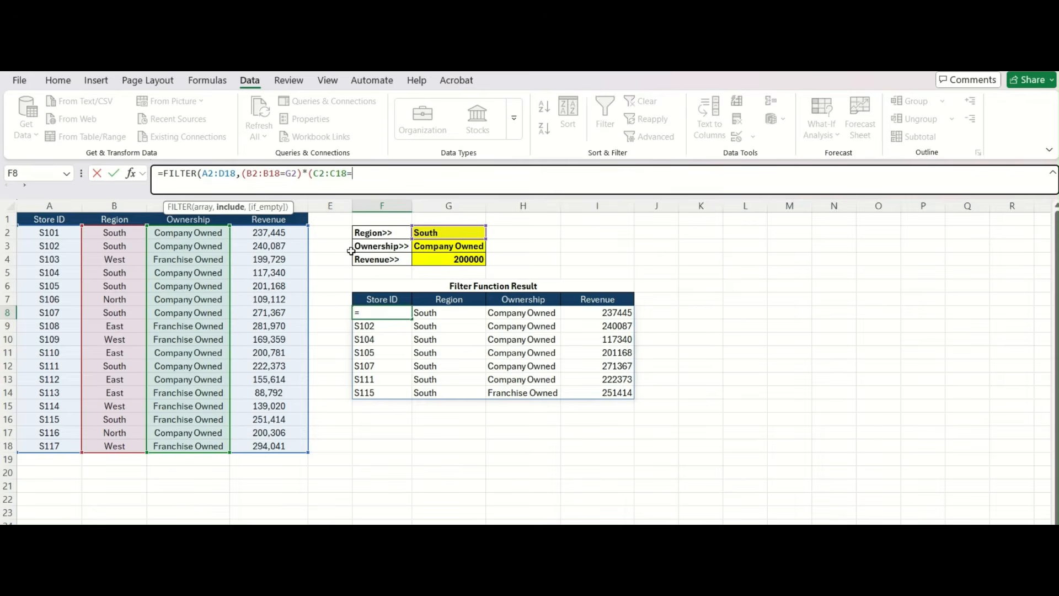
click(431, 248)
text())
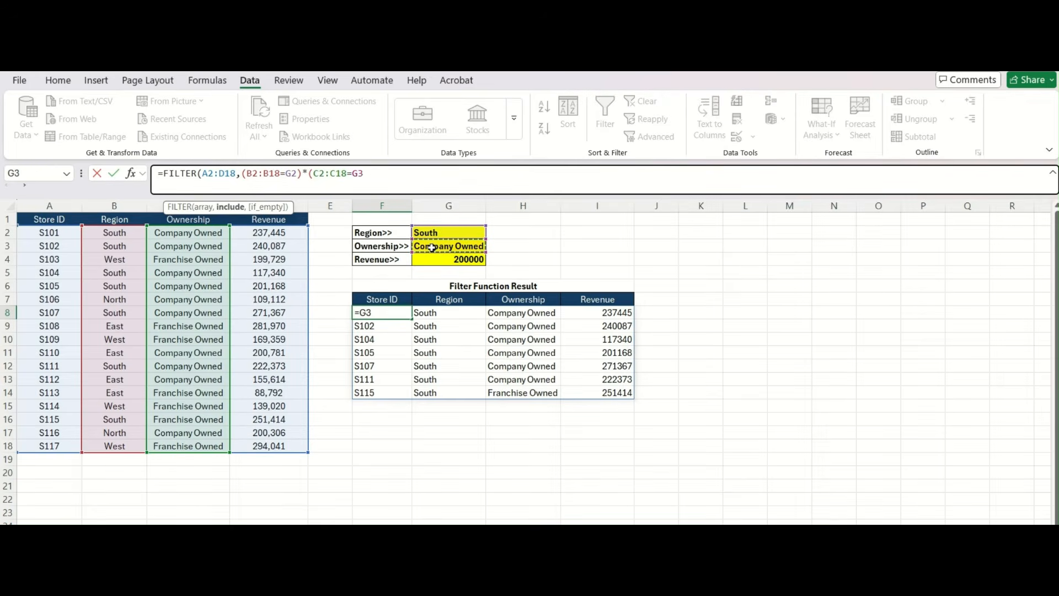
text(*)
- Add the revenue condition (D2:D18>G4) and close the formula's parentheses
drag(273, 232, 270, 445)
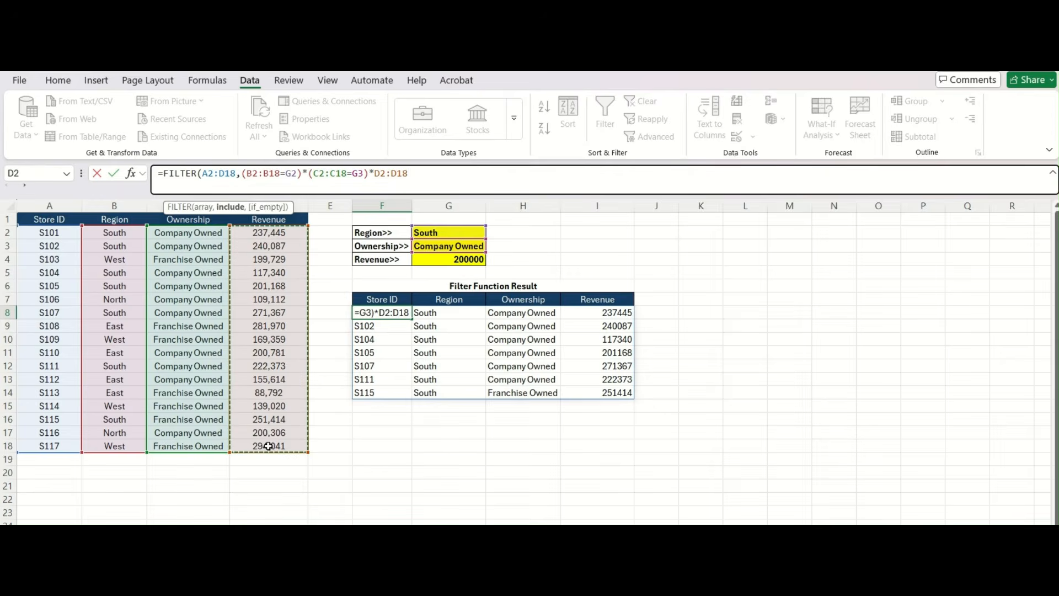
click(375, 172)
text(()
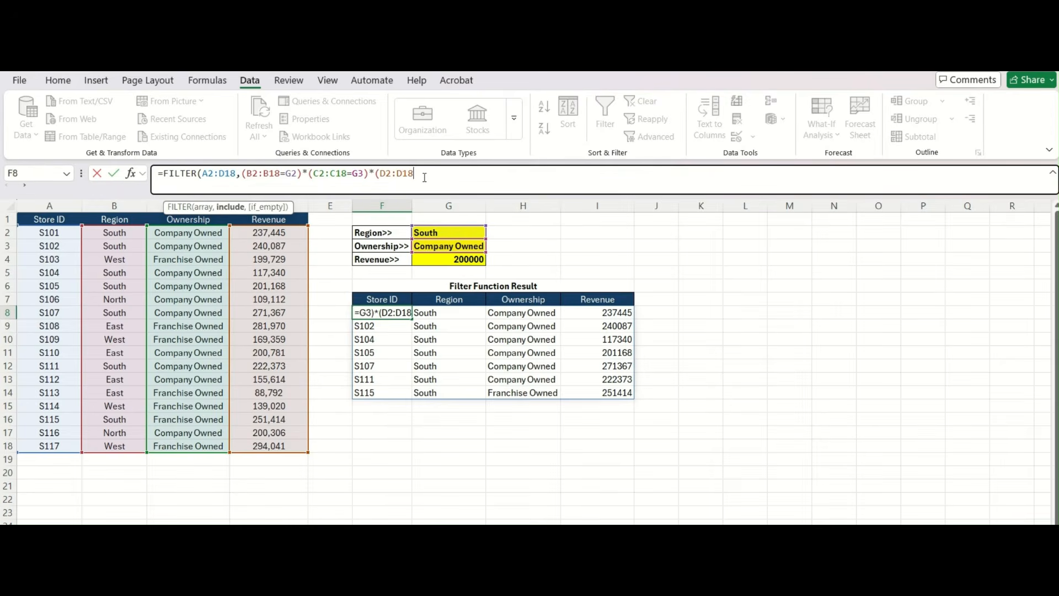
text(>)
click(459, 261)
text())
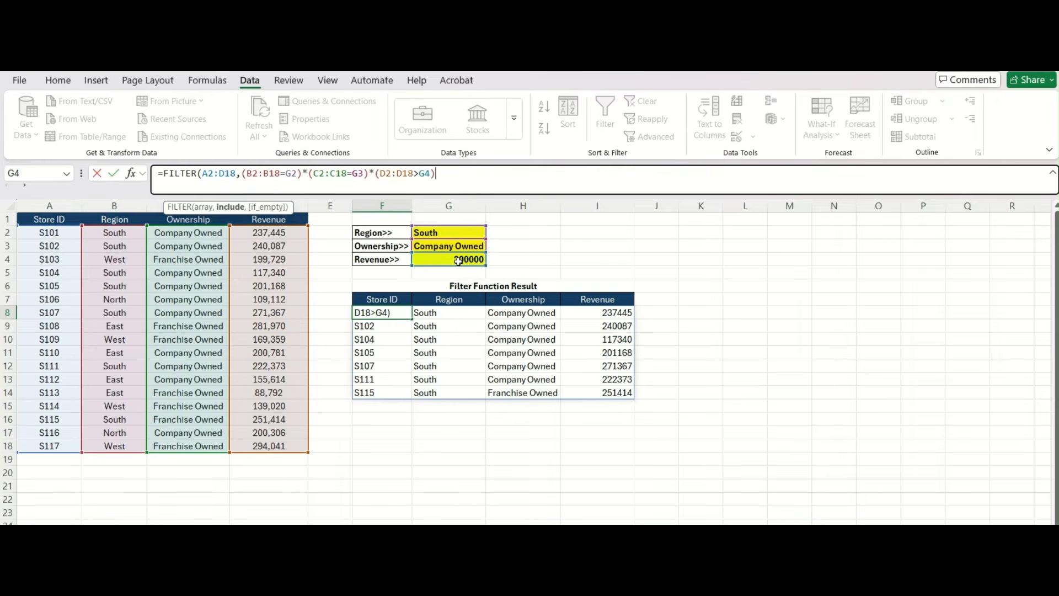
text())
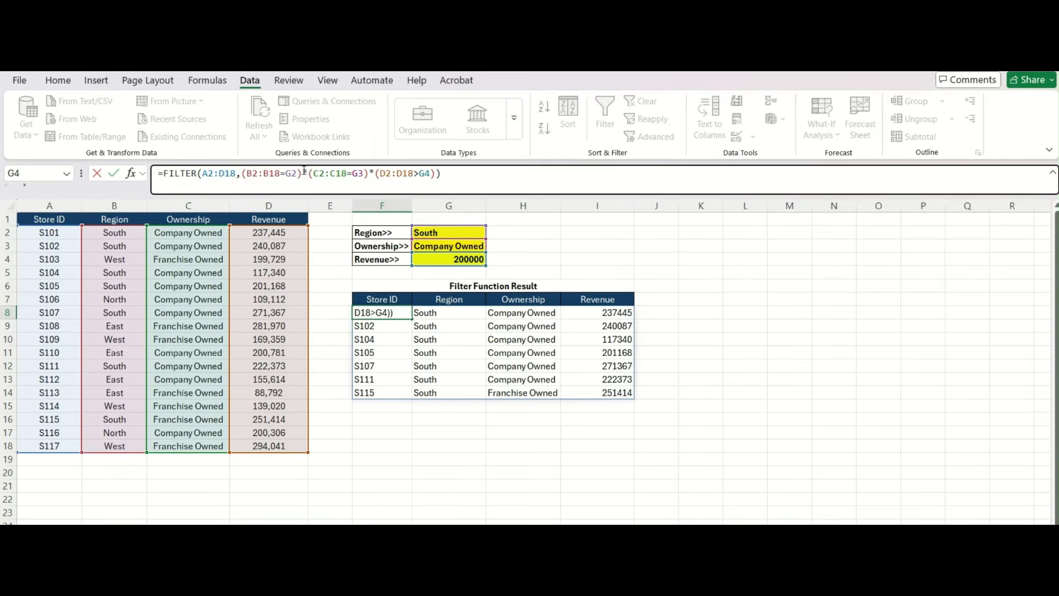
drag(302, 173, 310, 173)
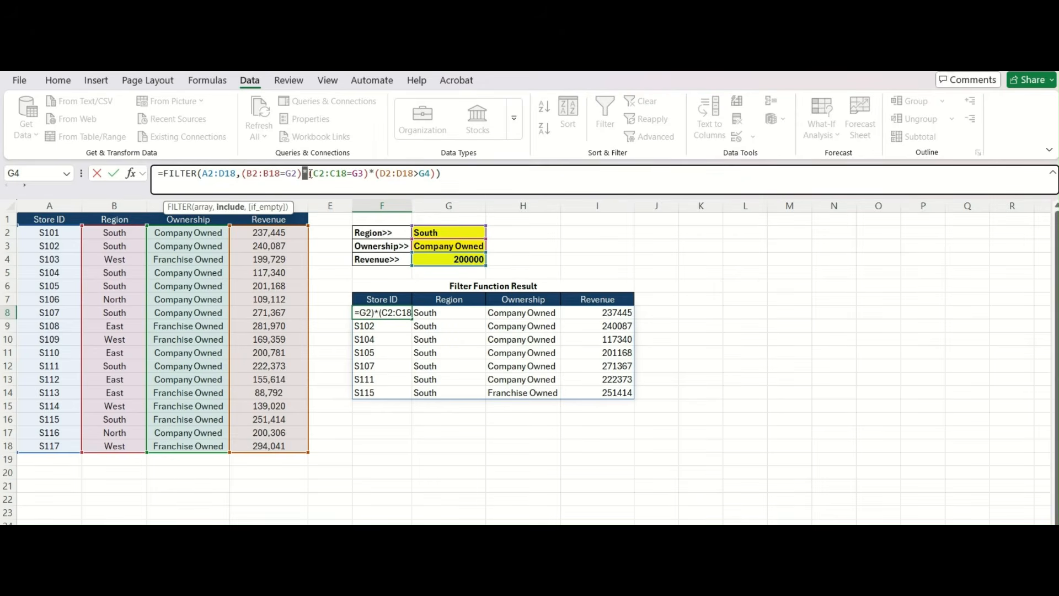
key(Return)
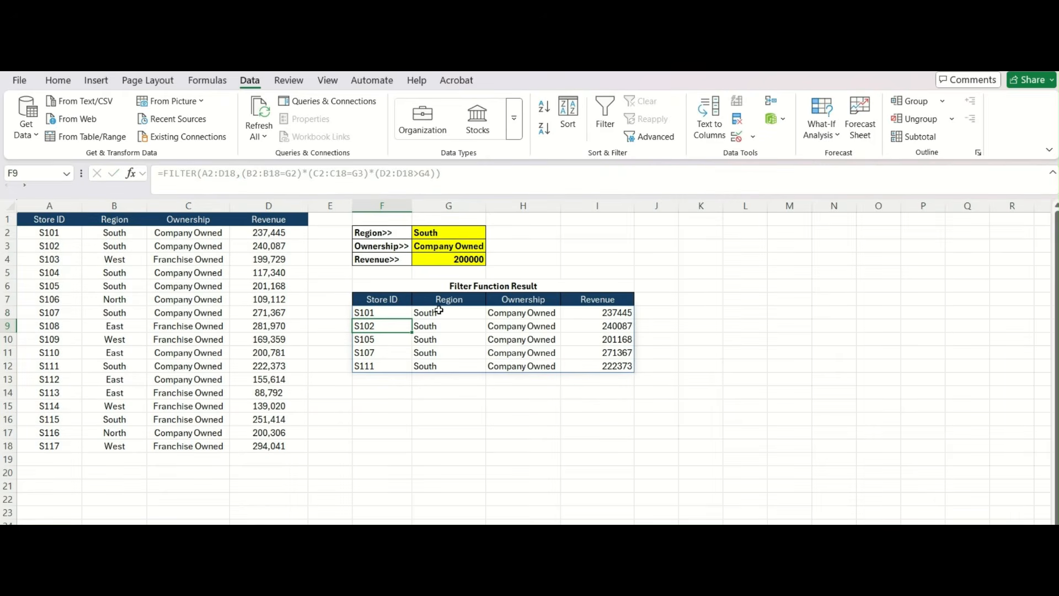
key(Up)
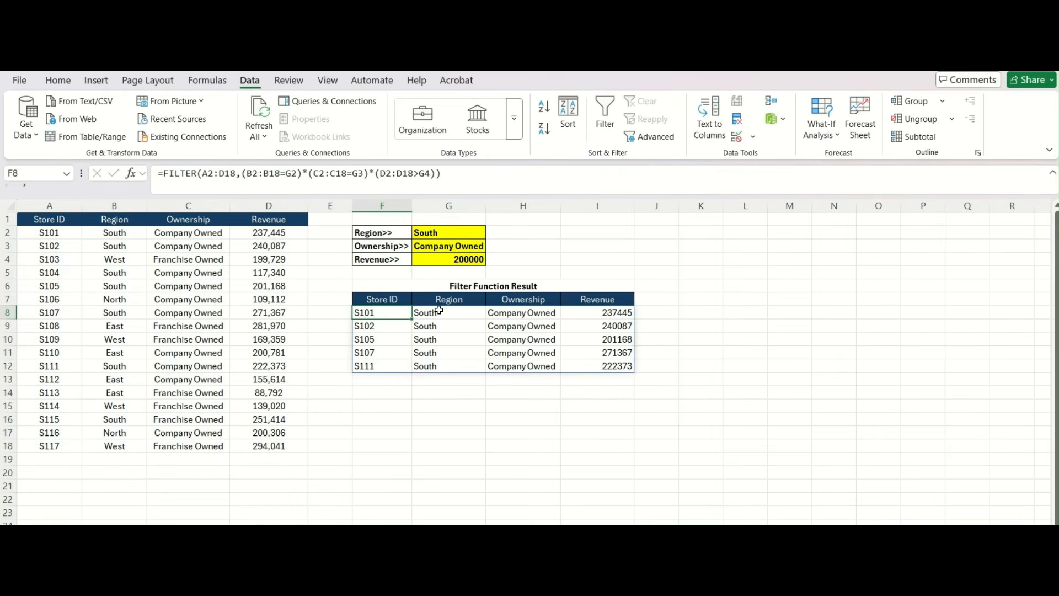
click(439, 311)
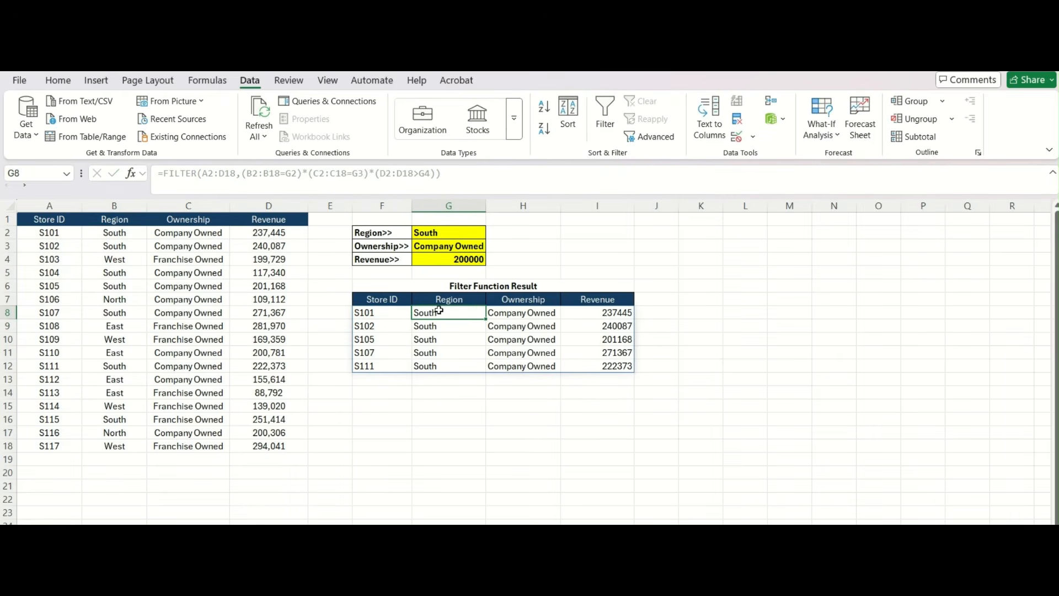
key(Right)
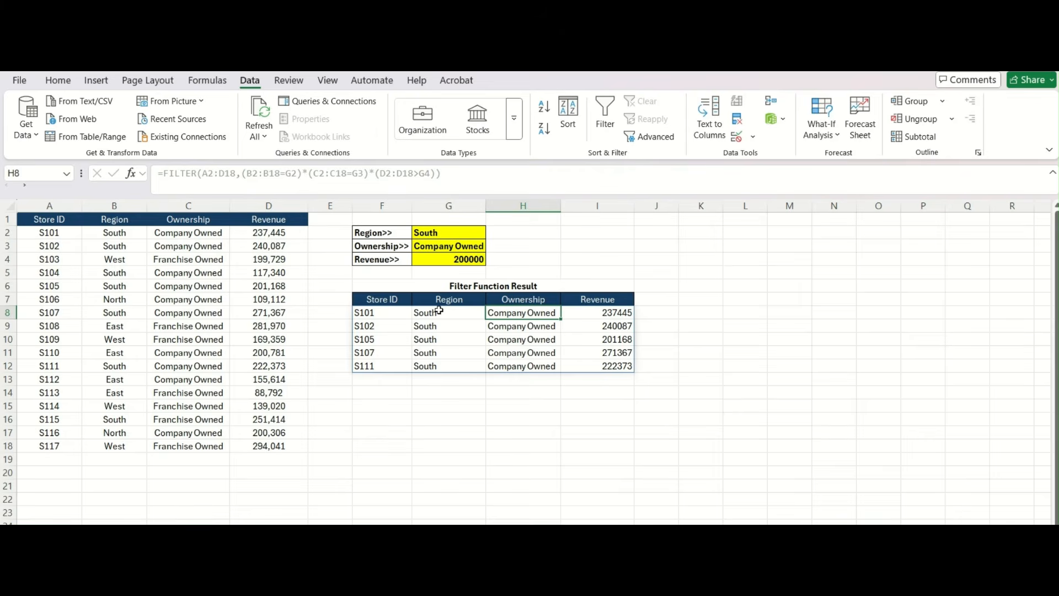
key(Right)
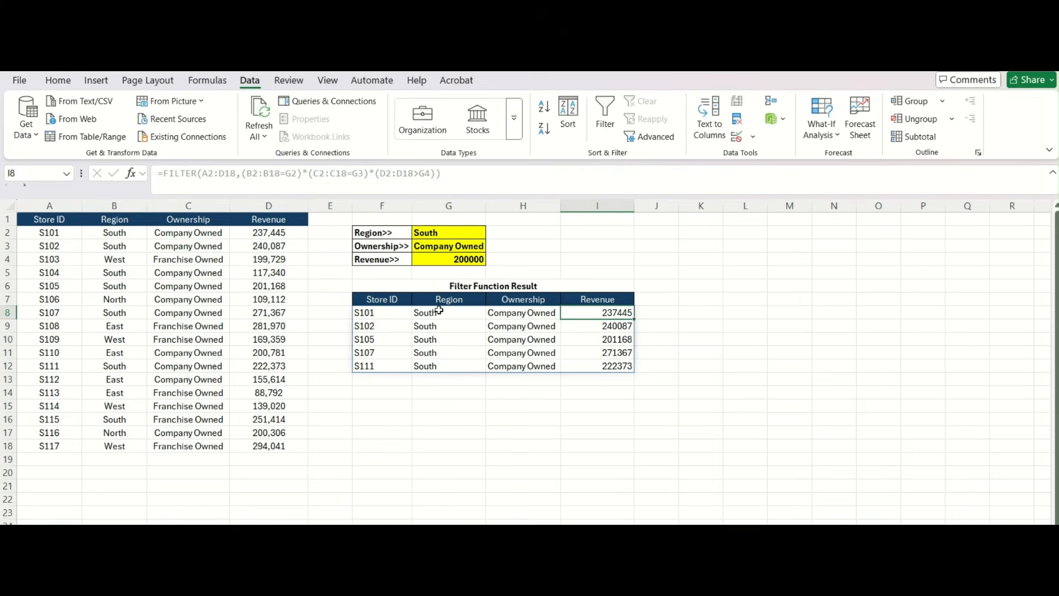
key(Left)
key(Left)
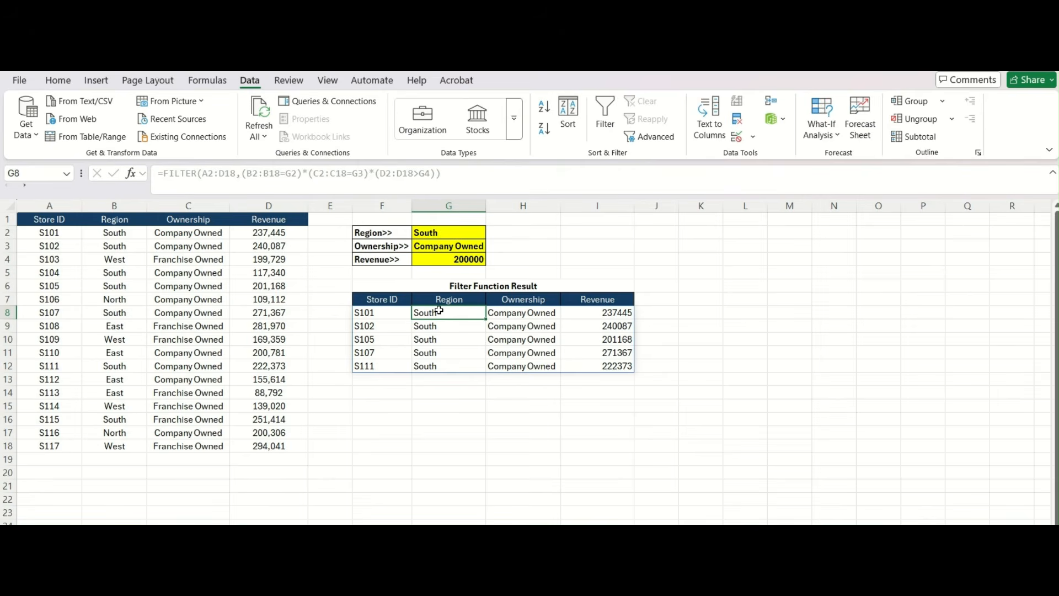
key(Left)
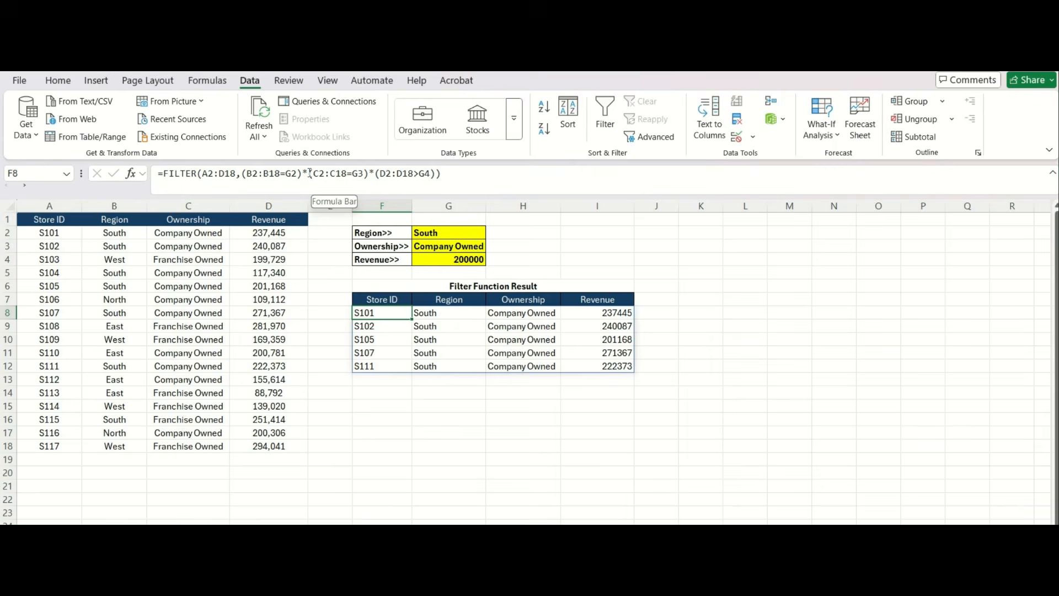
- Replace * with + and delete *(D2:D18>G4), giving =FILTER(A2:D18,(B2:B18=G2)+(C2:C18=G3))
click(310, 174)
key(BackSpace)
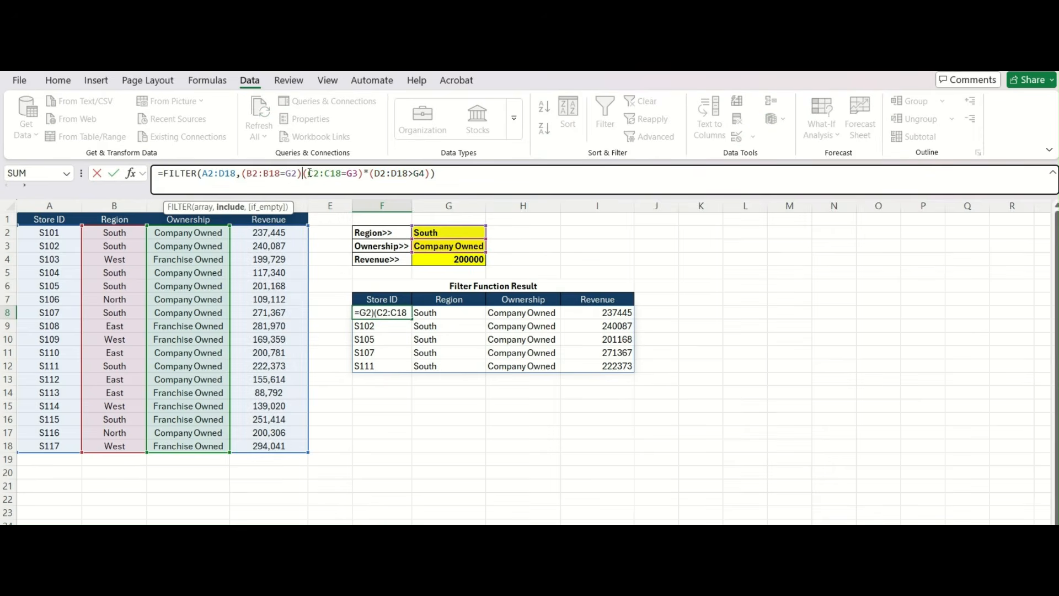
text(+)
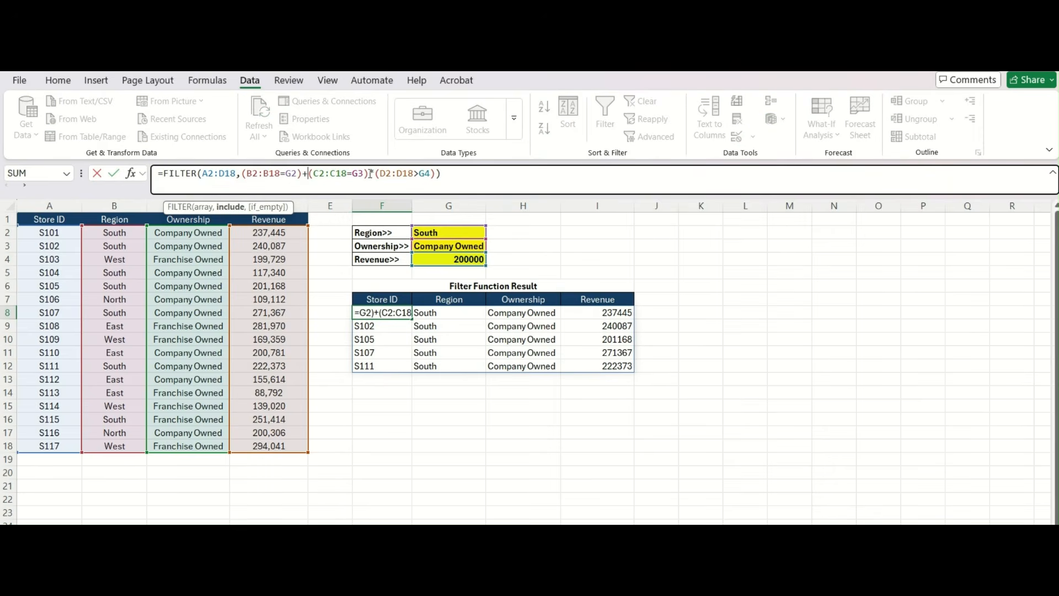
drag(368, 173, 438, 173)
key(Delete)
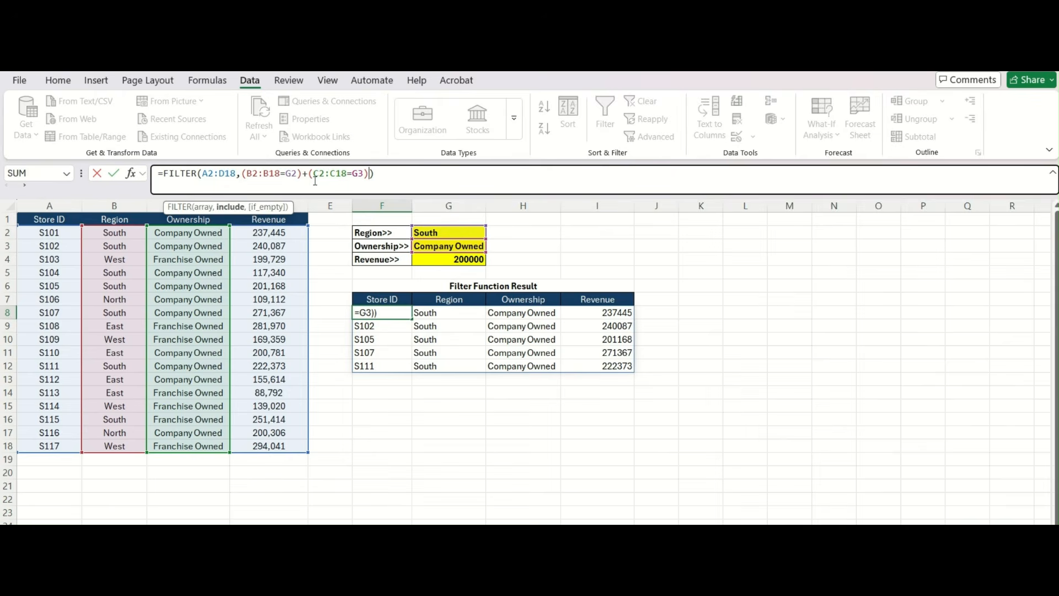
key(Return)
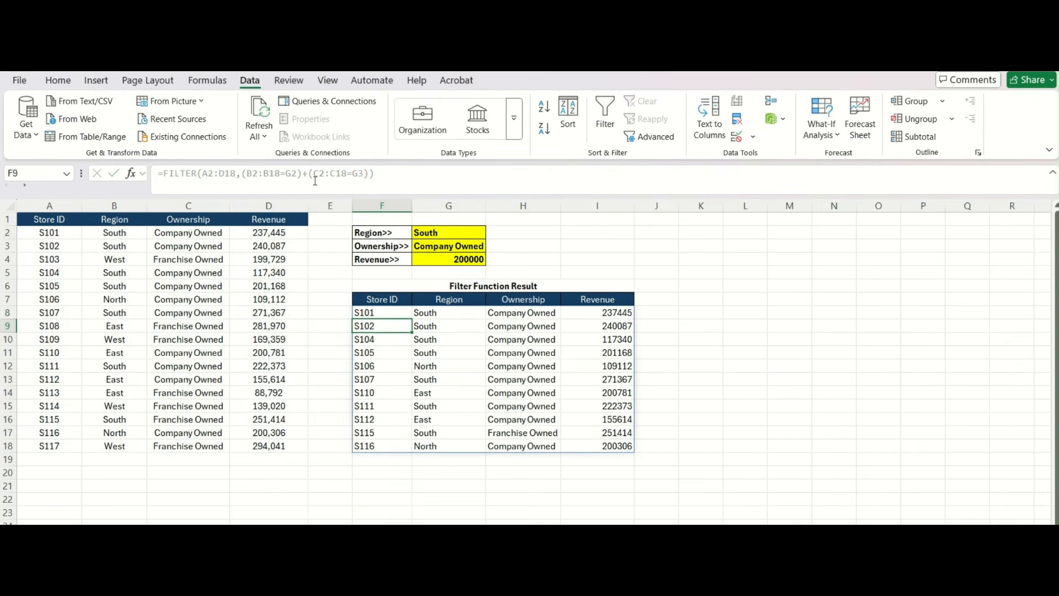
drag(366, 313, 577, 315)
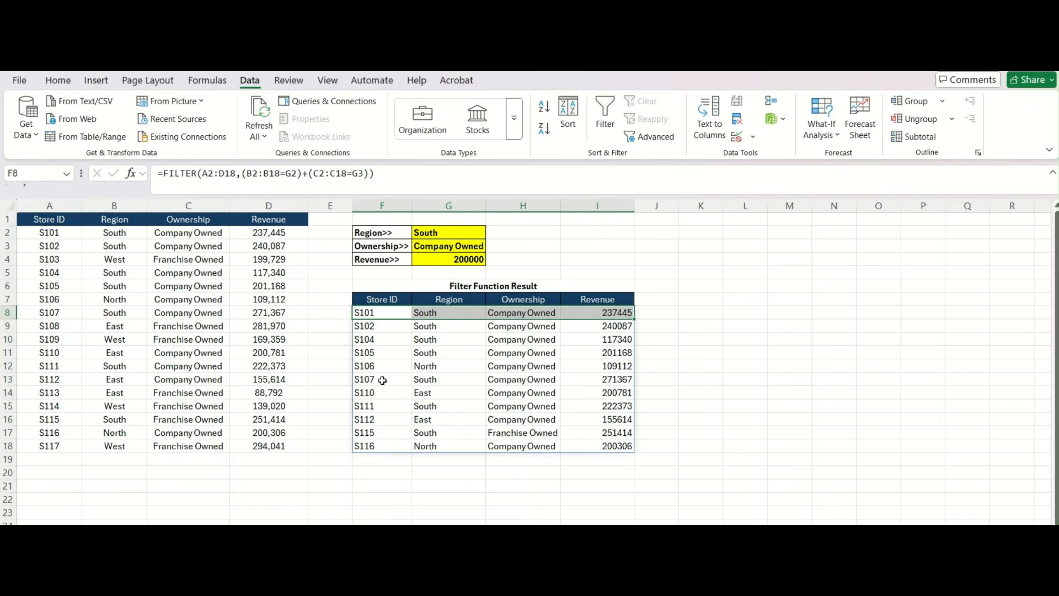
click(392, 366)
drag(392, 367, 601, 367)
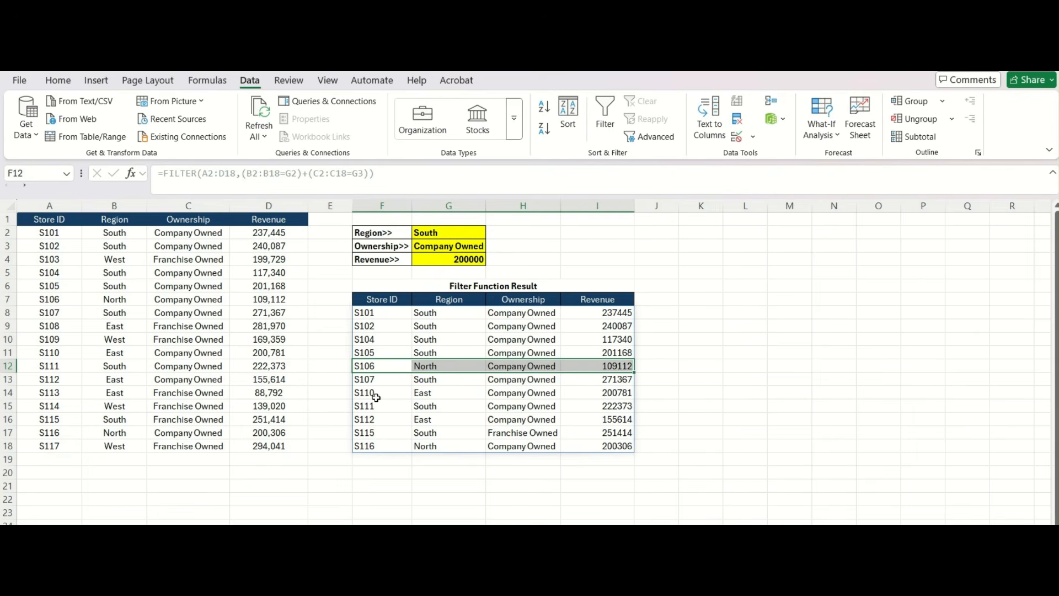
click(374, 431)
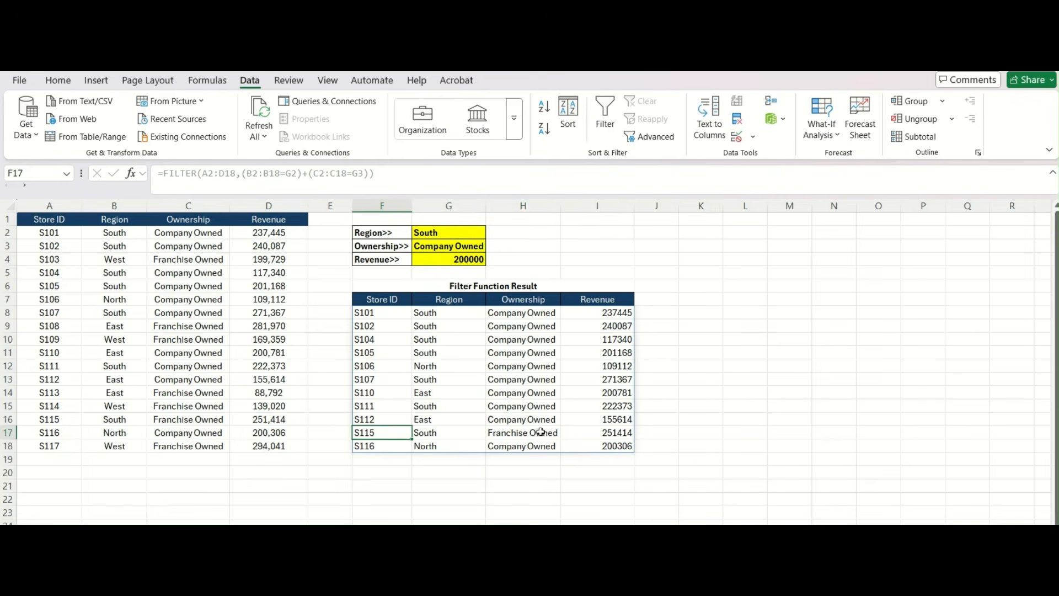
click(600, 429)
drag(600, 429, 395, 439)
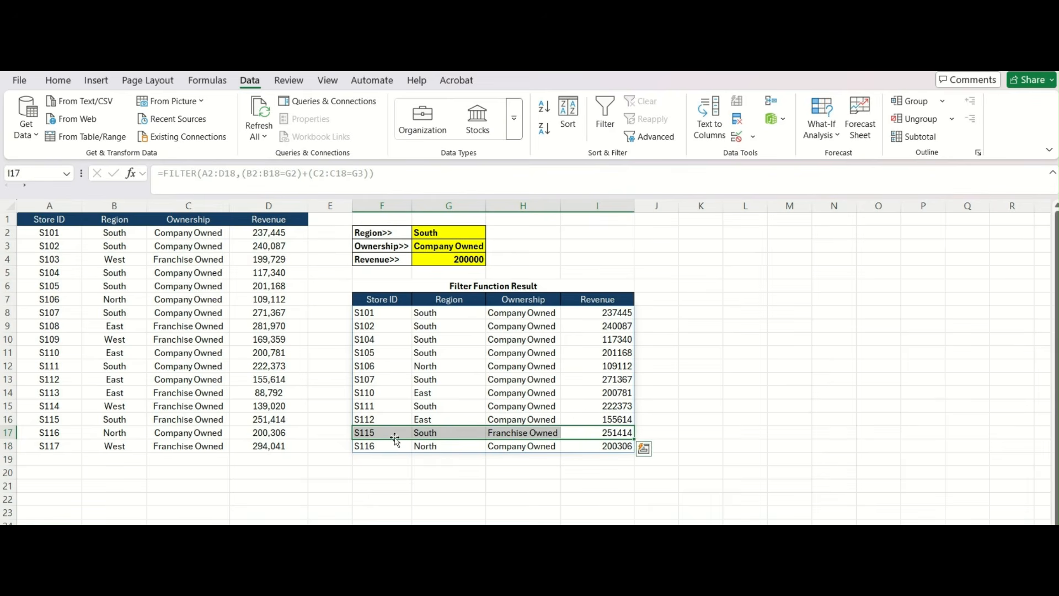
key(Tab)
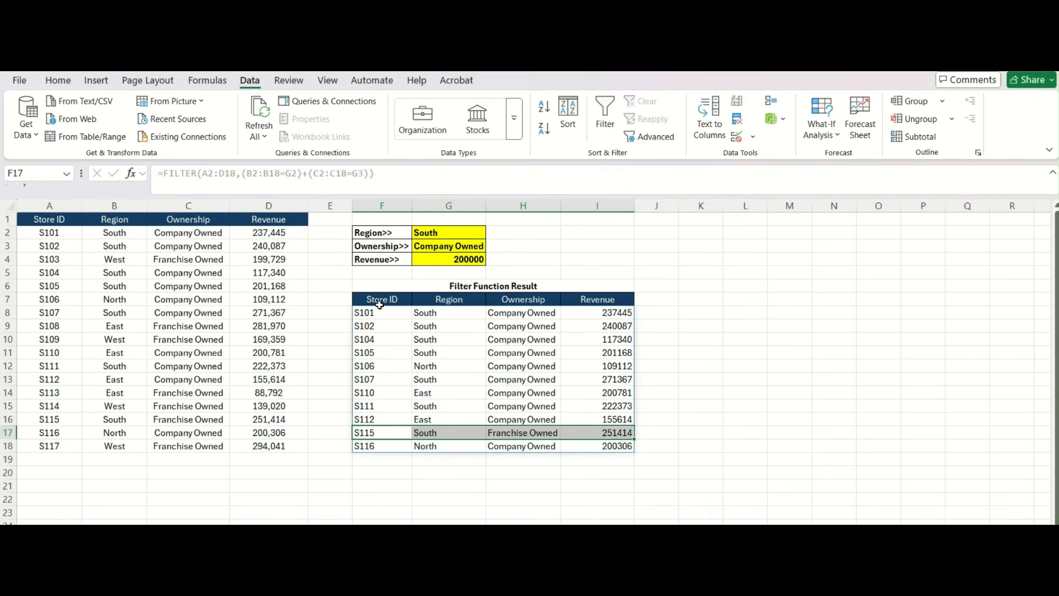
click(380, 302)
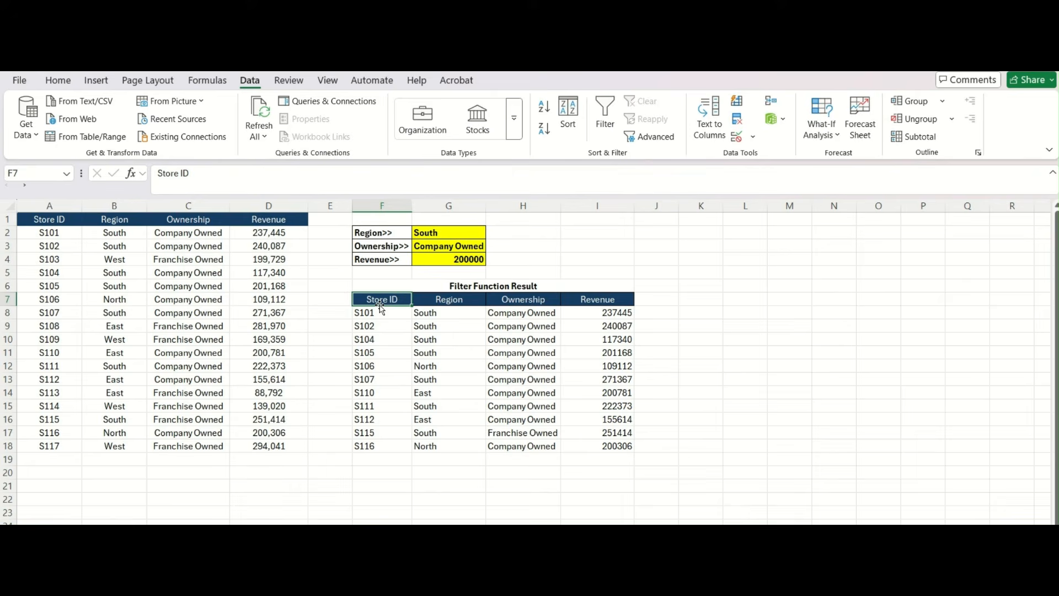